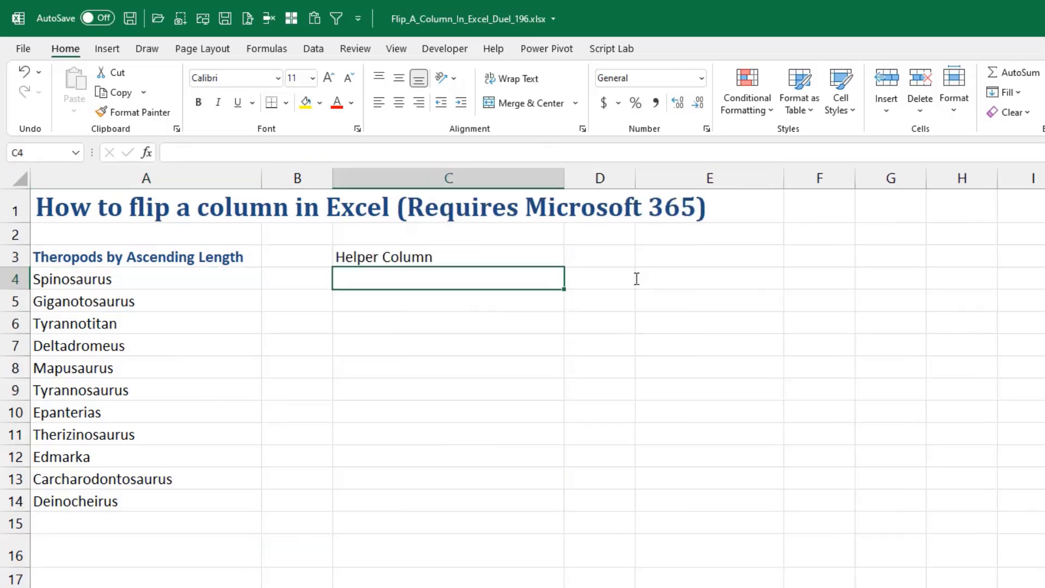
# Step: Start a SORTBY formula in C4 with A4:A14 as the array to sort
pyautogui.write('=SORTBY(')
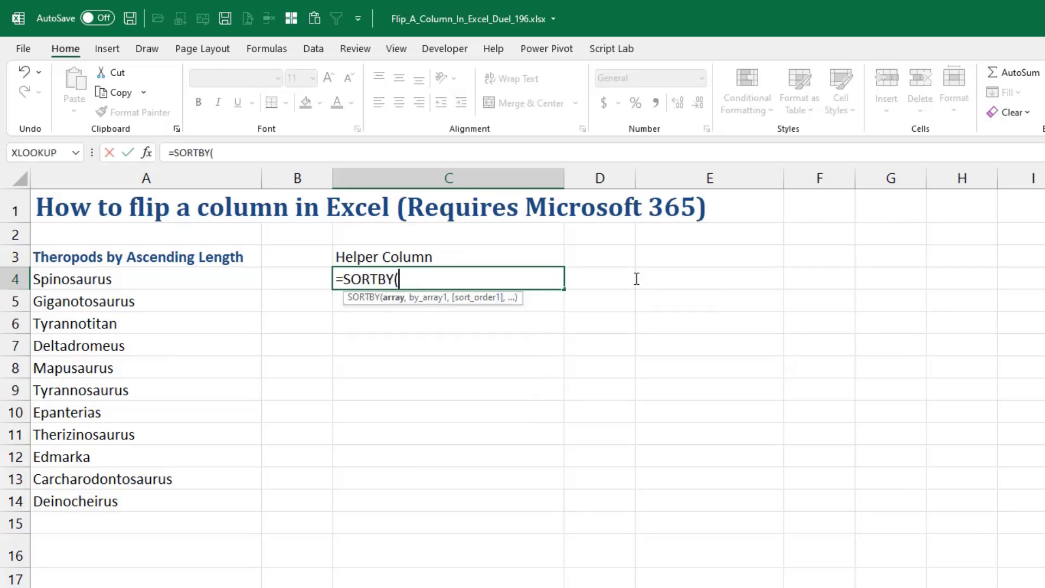
pyautogui.press('Left')
pyautogui.press('Left')
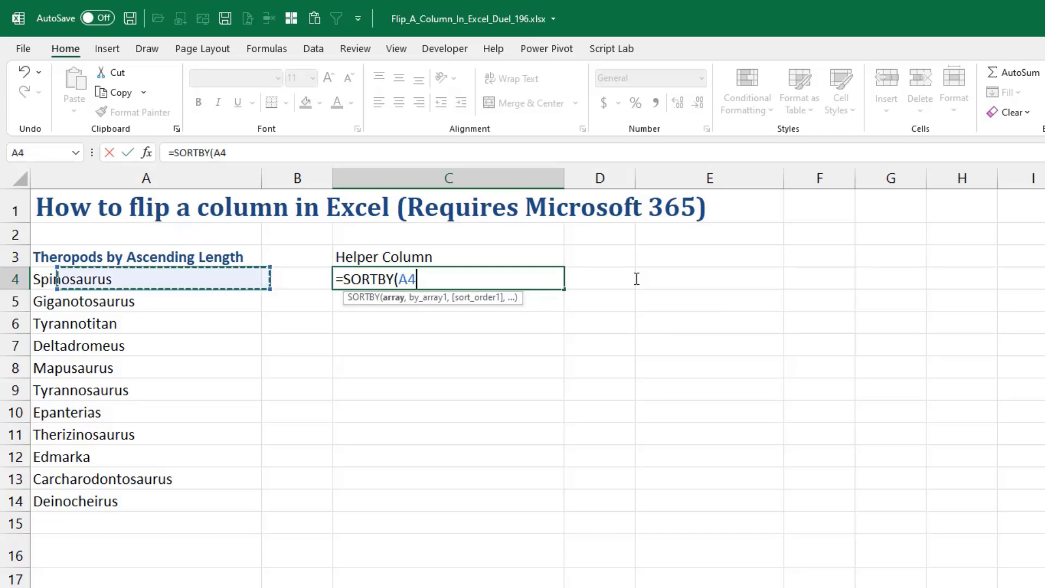
pyautogui.hotkey('ctrl', 'shift', 'Down')
pyautogui.write(',')
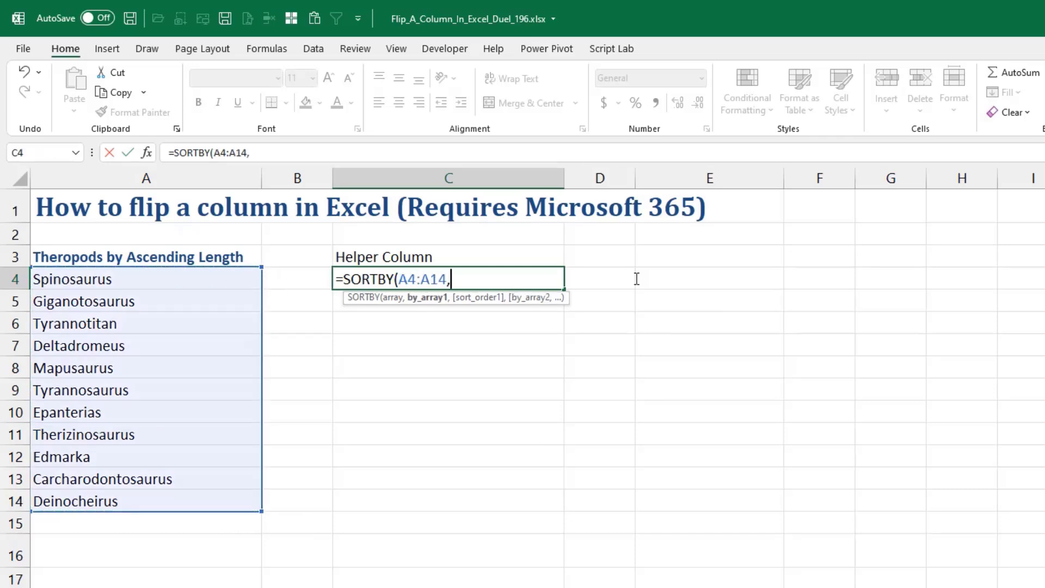
# Step: Add SEQUENCE as the sort-by array of the C4 formula, with COUNTA over A4:A14 as its number of rows
pyautogui.write('SEQUENCE(')
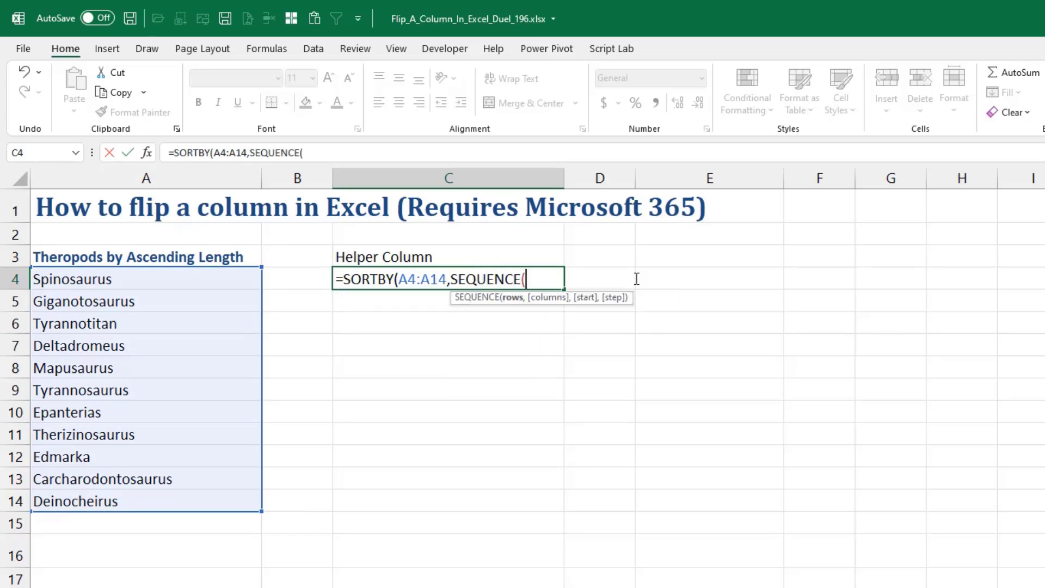
pyautogui.write('COUNTA(')
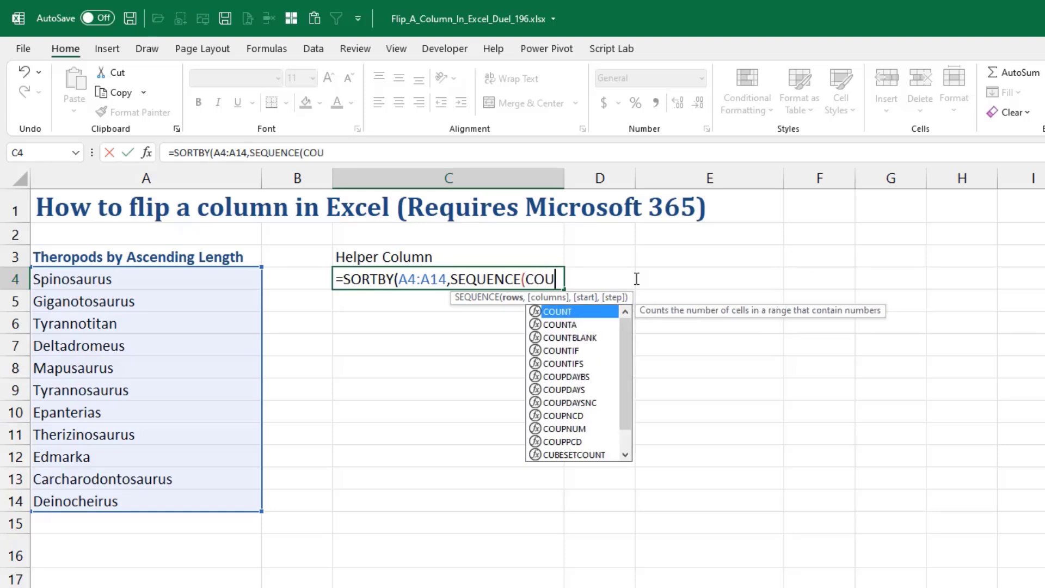
pyautogui.press('Left')
pyautogui.press('Left')
pyautogui.hotkey('shift', 'Down')
pyautogui.hotkey('shift', 'Down')
pyautogui.hotkey('shift', 'Down')
pyautogui.hotkey('shift', 'Down')
pyautogui.hotkey('shift', 'Down')
pyautogui.hotkey('shift', 'Down')
pyautogui.hotkey('shift', 'Down')
pyautogui.hotkey('shift', 'Down')
pyautogui.hotkey('shift', 'Down')
pyautogui.hotkey('shift', 'Down')
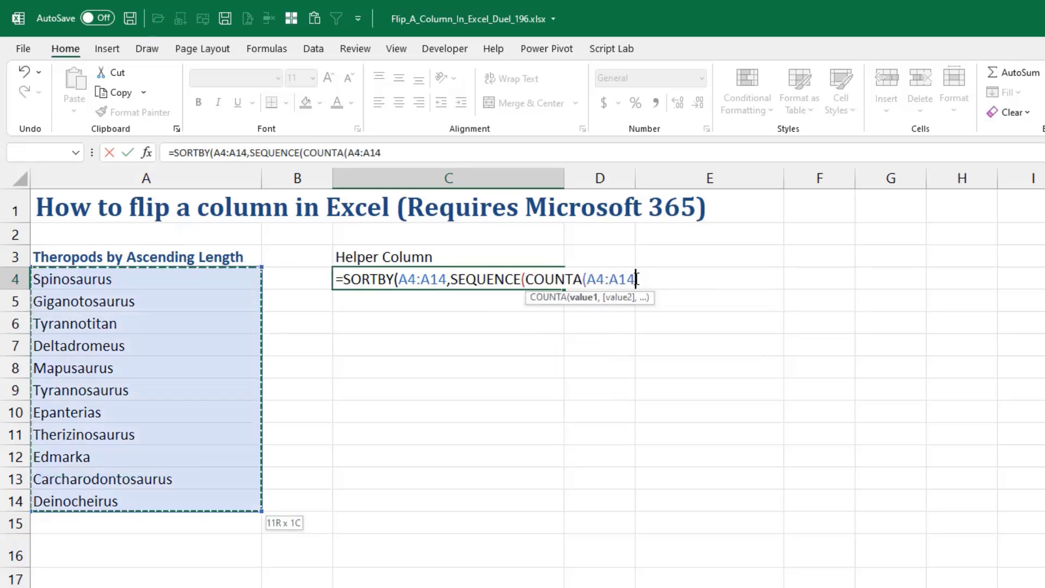
# Step: Complete the C4 formula with SEQUENCE's columns and start arguments left blank and a step of -1, and enter it
pyautogui.write('),')
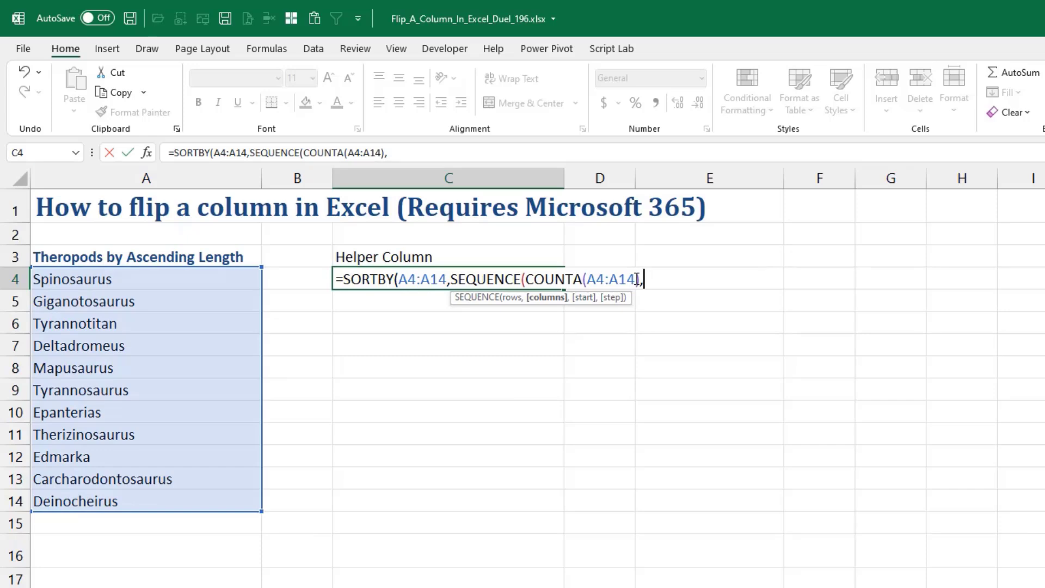
pyautogui.write(',')
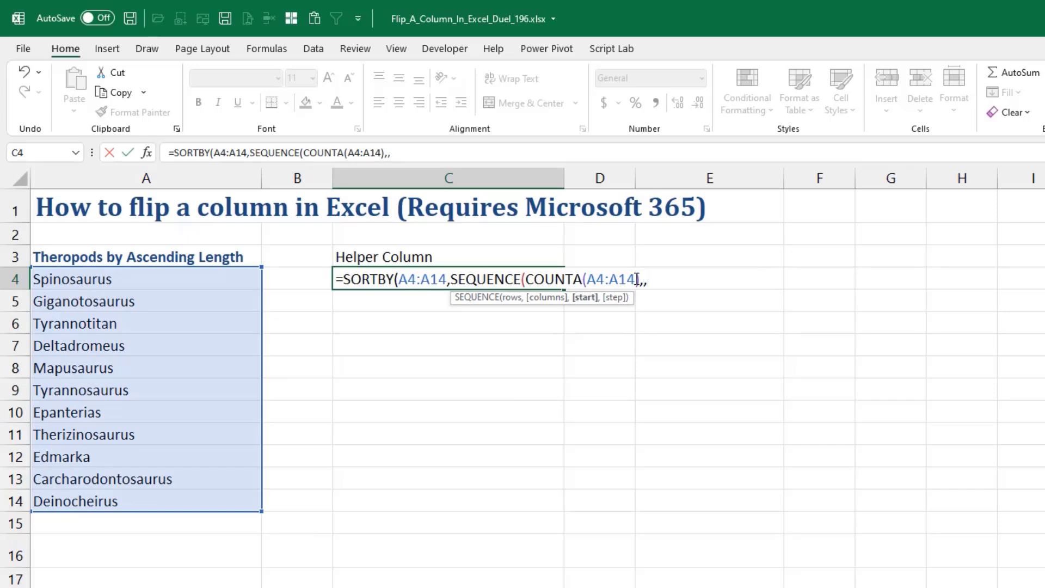
pyautogui.write(',-1))')
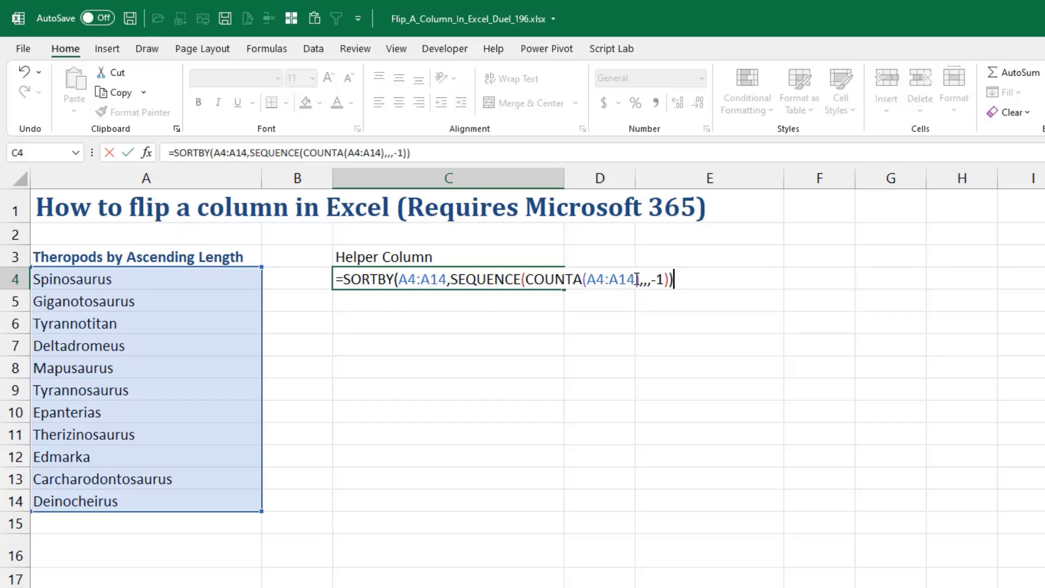
pyautogui.press('Return')
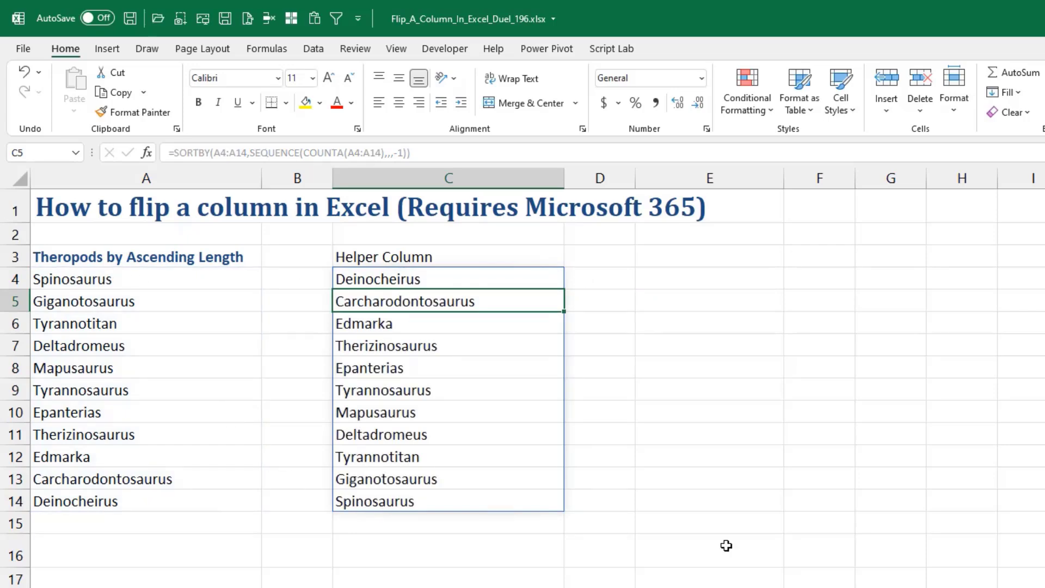
# Step: Copy the whole spilled list from C4 and paste it as values over the original list starting at A4
pyautogui.press('Up')
pyautogui.hotkey('ctrl', '/')
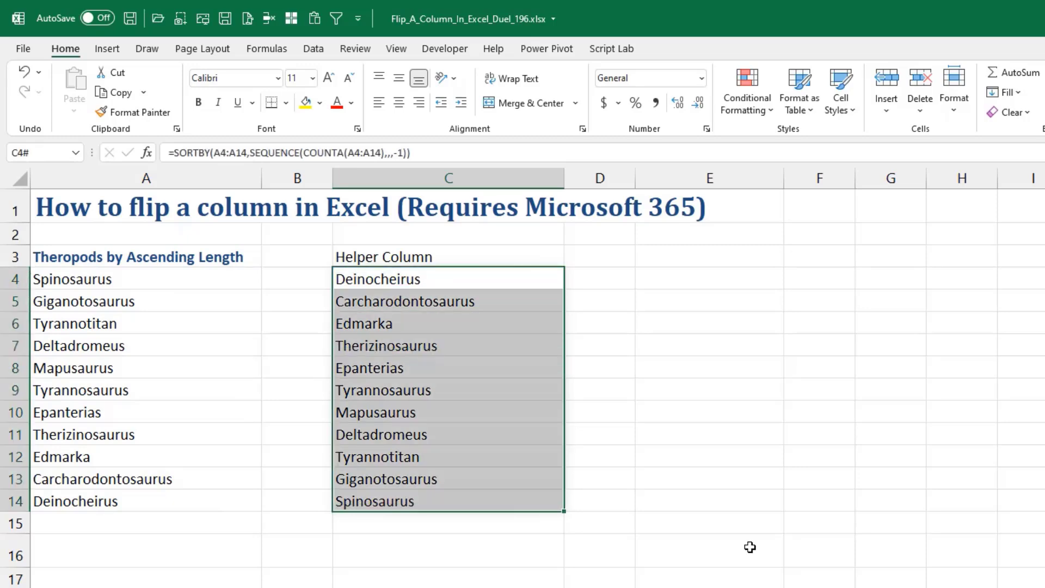
pyautogui.hotkey('ctrl', 'c')
pyautogui.hotkey('ctrl', 'Left')
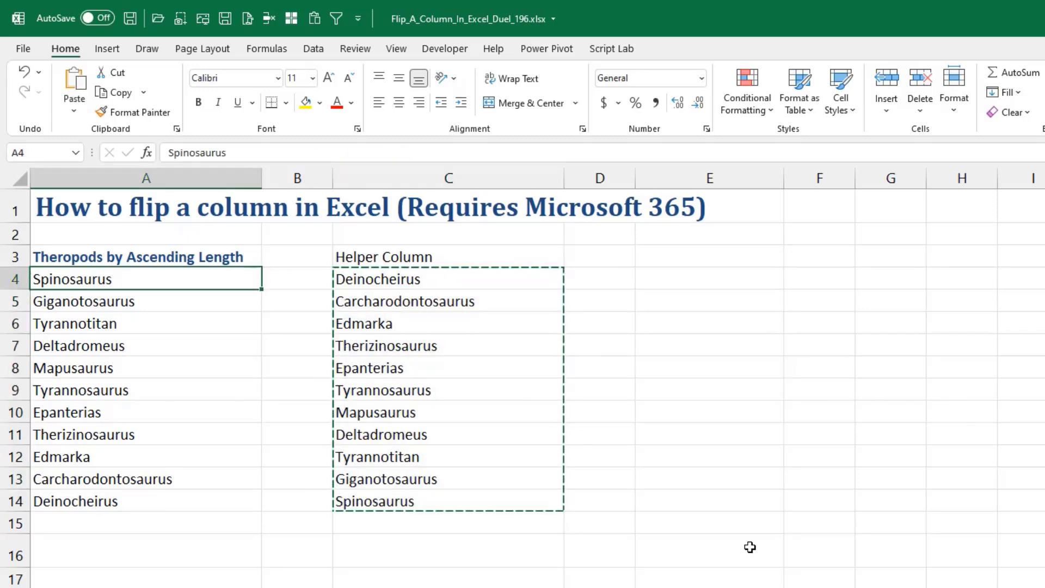
pyautogui.hotkey('ctrl', 'alt', 'v')
pyautogui.press('v')
pyautogui.press('Return')
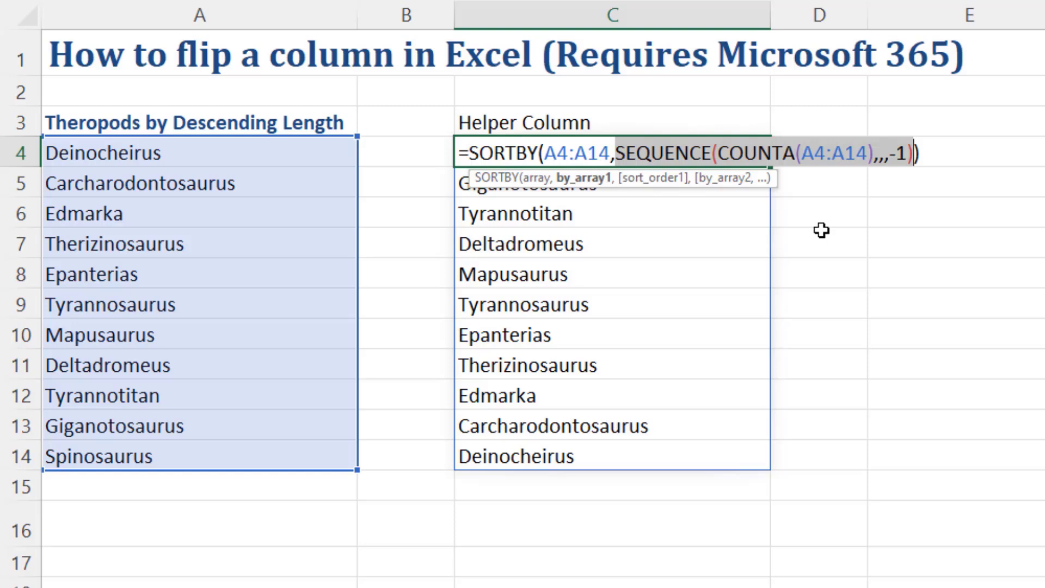
# Step: Evaluate the selected SEQUENCE part of the C4 formula in place to inspect the array it generates
pyautogui.press('F9')
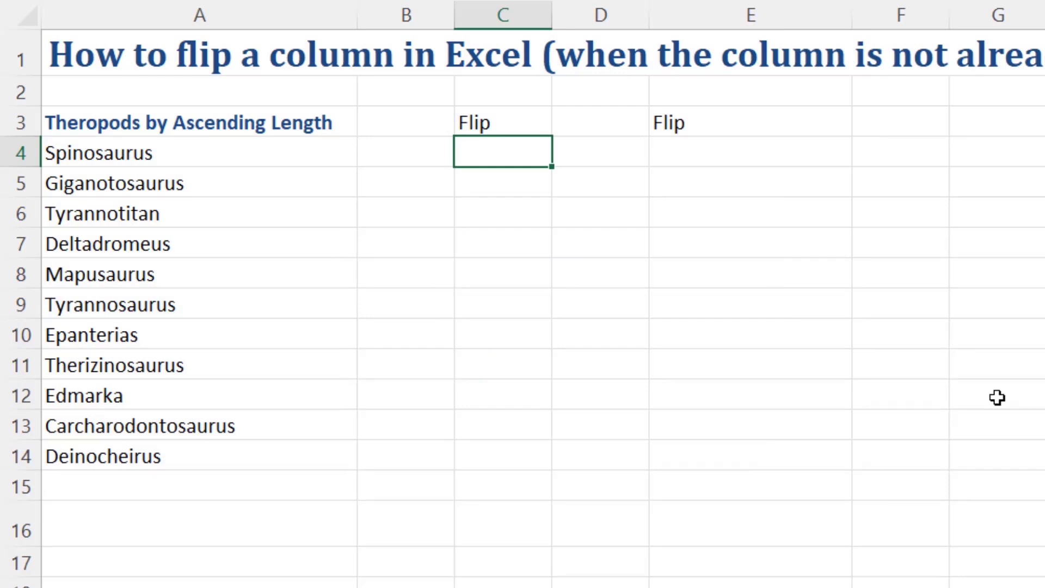
# Step: Start an INDEX formula in C4 under the first Flip heading, with the absolute range $A$4:$A$14 as its array
pyautogui.write('=in')
pyautogui.press('Tab')
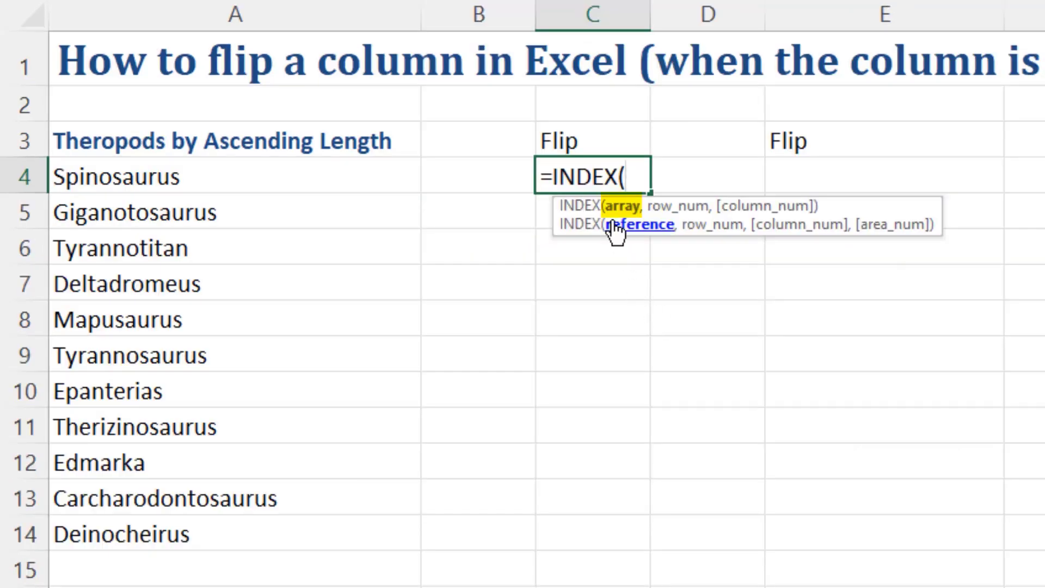
pyautogui.moveTo(107, 177); pyautogui.dragTo(131, 520)
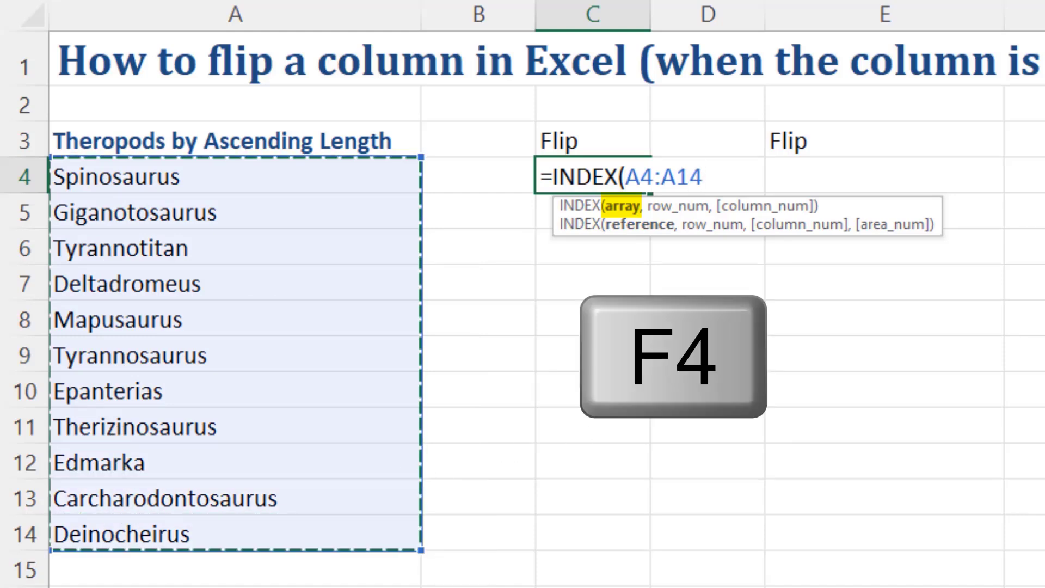
pyautogui.press('F4')
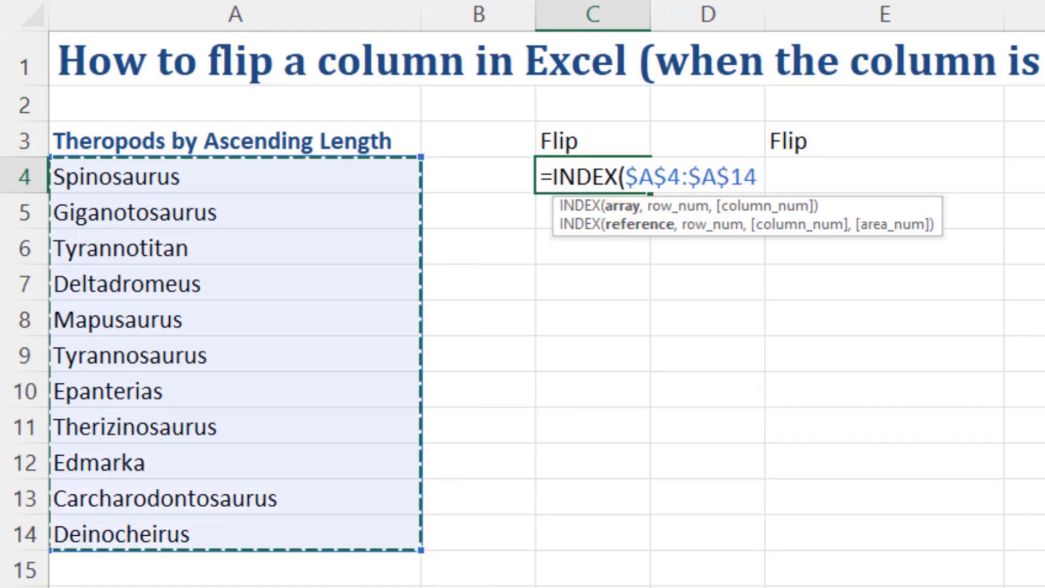
pyautogui.write(',')
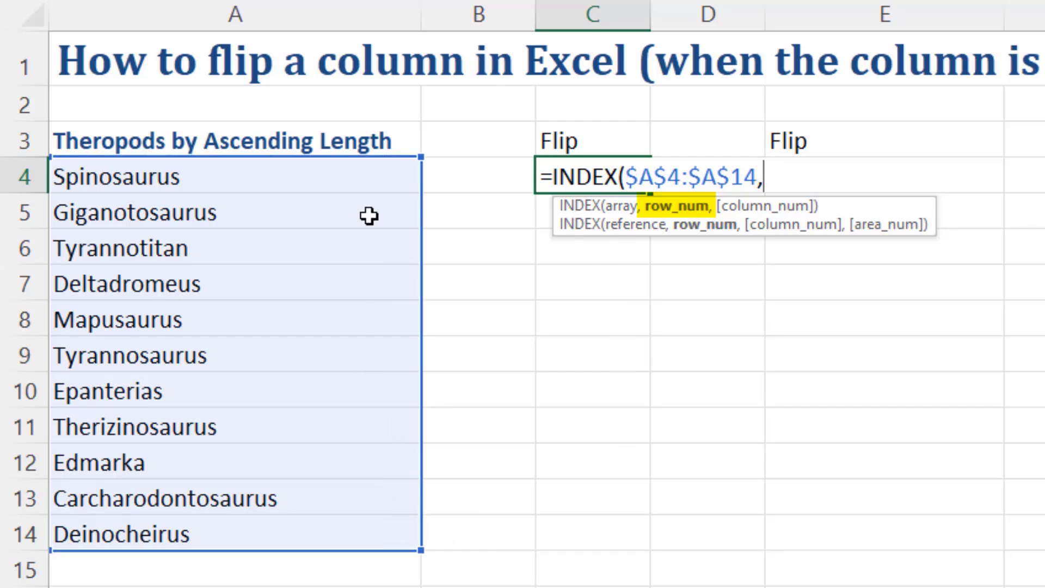
# Step: Add ROWS(A4:A$14 as the row number of the C4 formula, locking only the row of the range's end reference
pyautogui.write('rows')
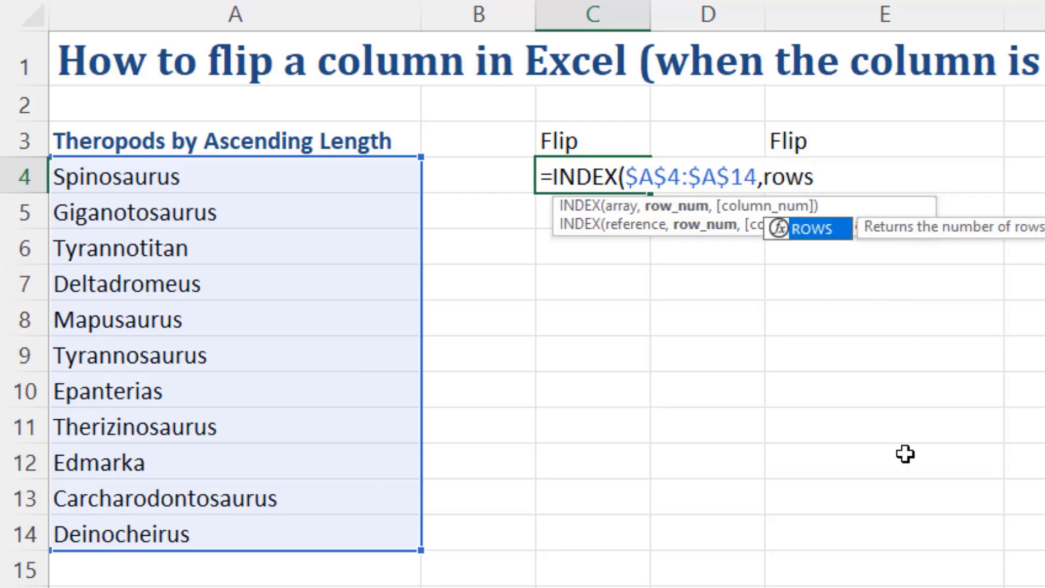
pyautogui.press('Tab')
pyautogui.moveTo(404, 189); pyautogui.dragTo(348, 539)
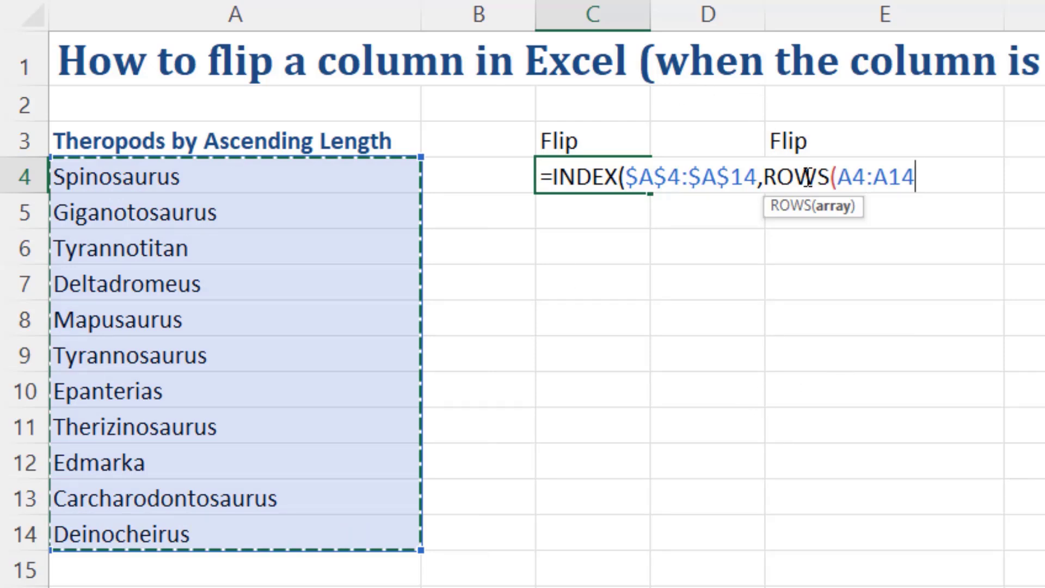
pyautogui.click(892, 180)
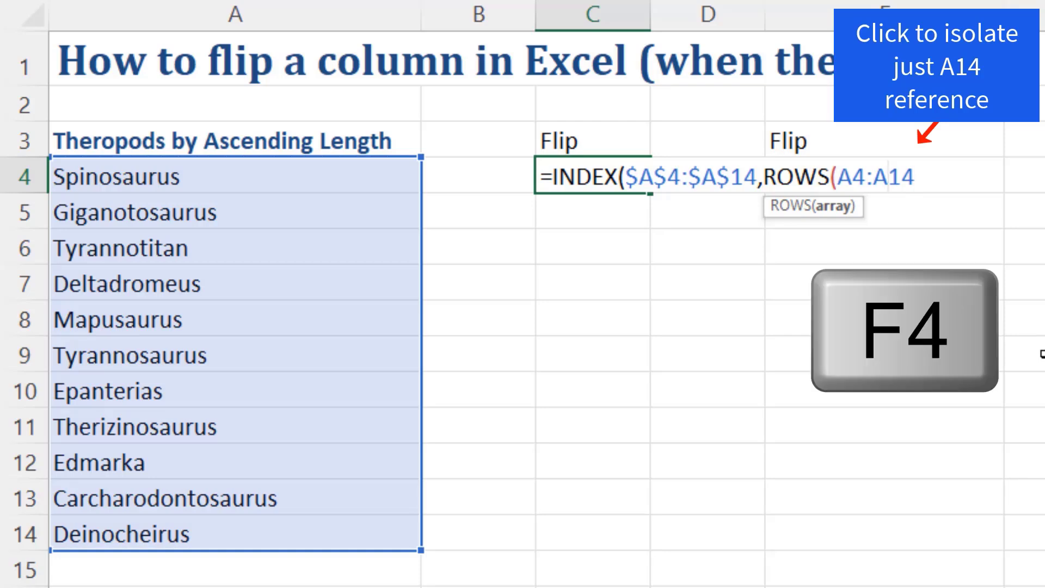
pyautogui.press('F4')
pyautogui.press('F4')
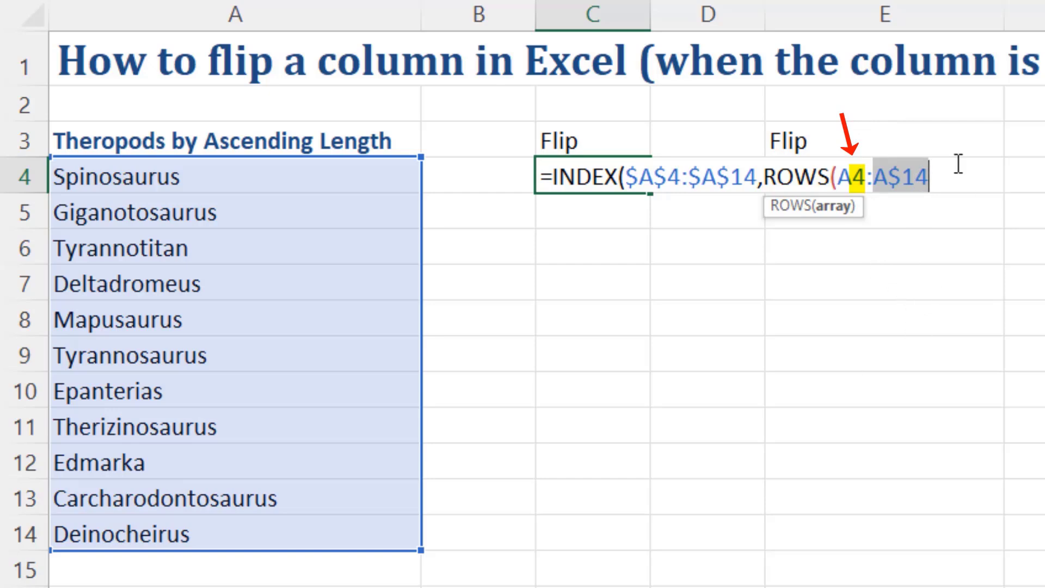
# Step: Close both functions of the INDEX formula, enter it in C4 and fill it down through C14
pyautogui.click(950, 180)
pyautogui.write(')')
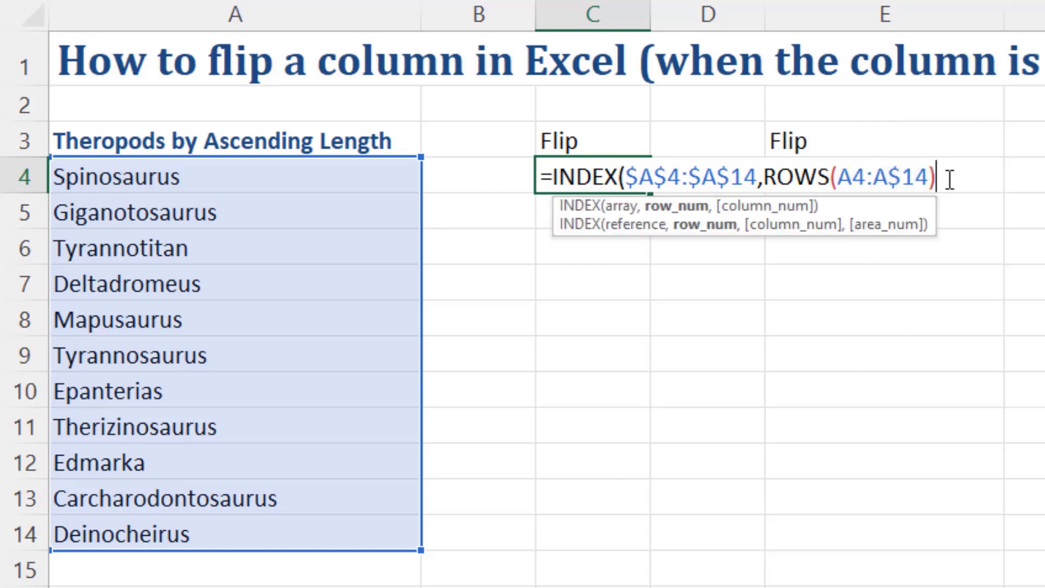
pyautogui.write(')')
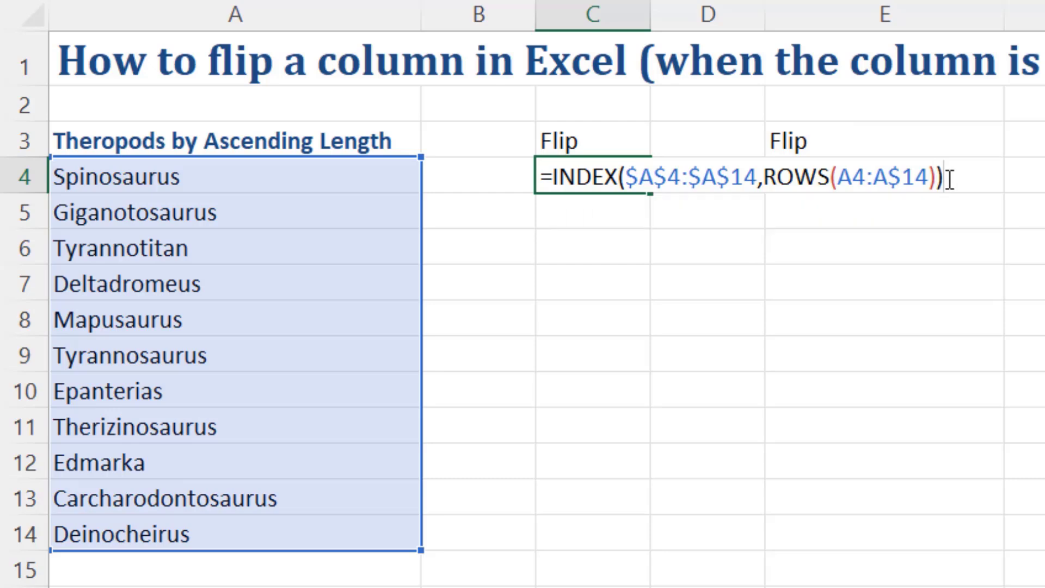
pyautogui.hotkey('ctrl', 'Return')
pyautogui.moveTo(653, 197); pyautogui.dragTo(624, 536)
# Step: Examine the cell references used by the filled formula in C14, leaving the formula as it is
pyautogui.click(619, 536)
pyautogui.press('F2')
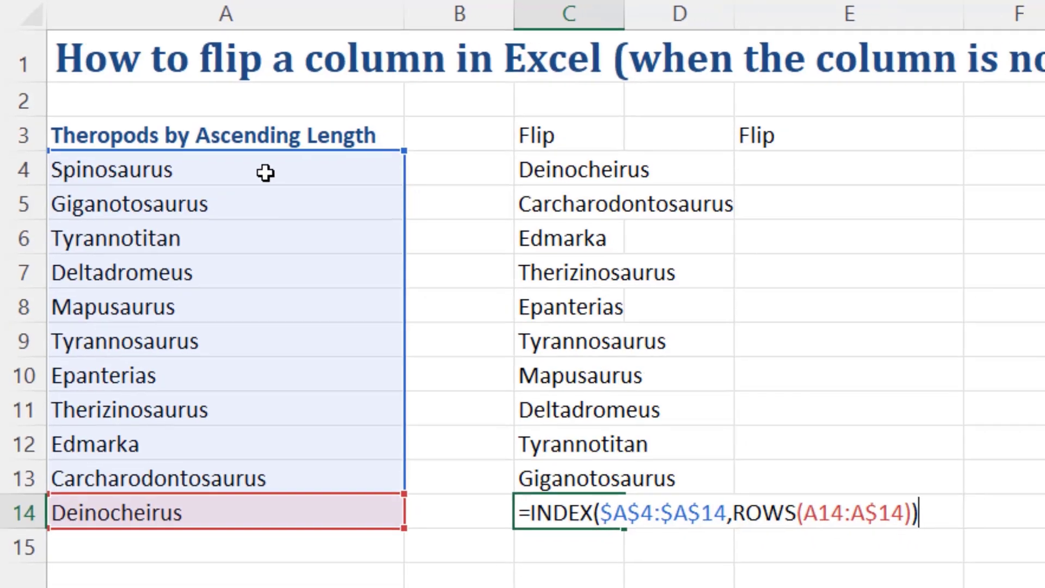
pyautogui.press('Return')
# Step: Start an INDEX formula in E4 with A4:A14 as the array and ROWS(A4:A14) as the beginning of the row number
pyautogui.click(686, 144)
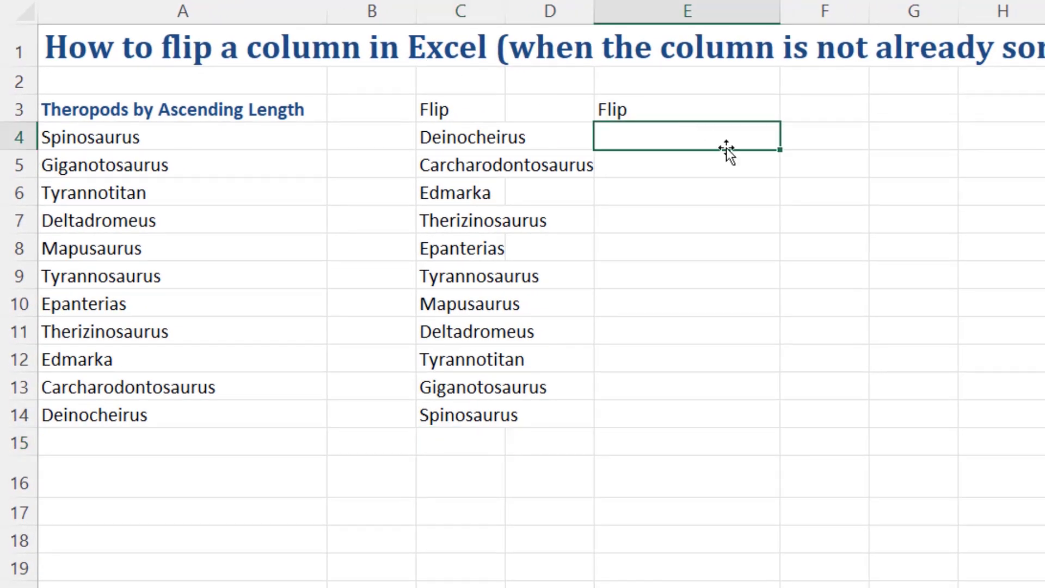
pyautogui.write('=INDEX(')
pyautogui.moveTo(235, 142); pyautogui.dragTo(217, 419)
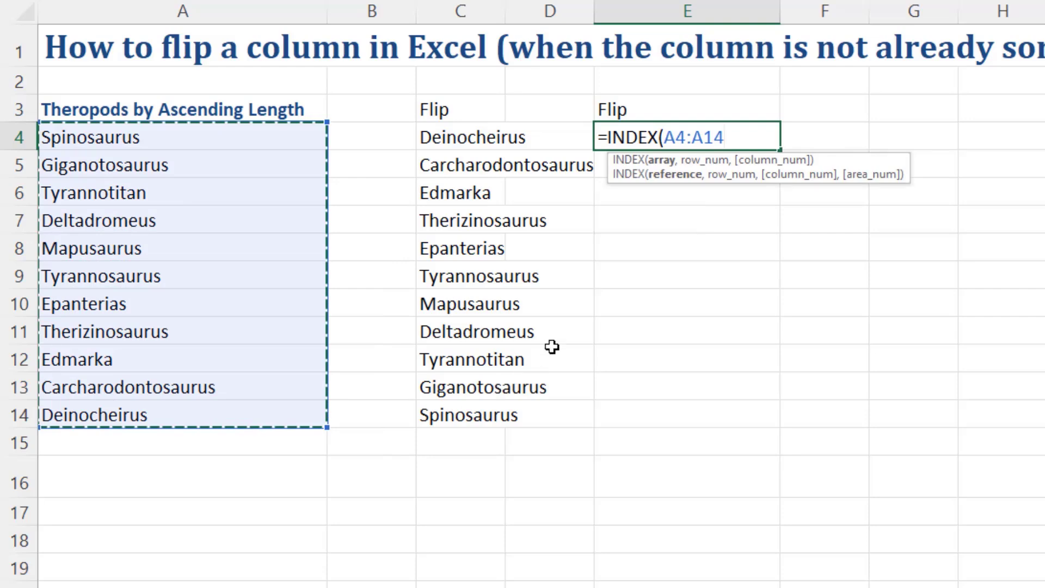
pyautogui.write(',rows')
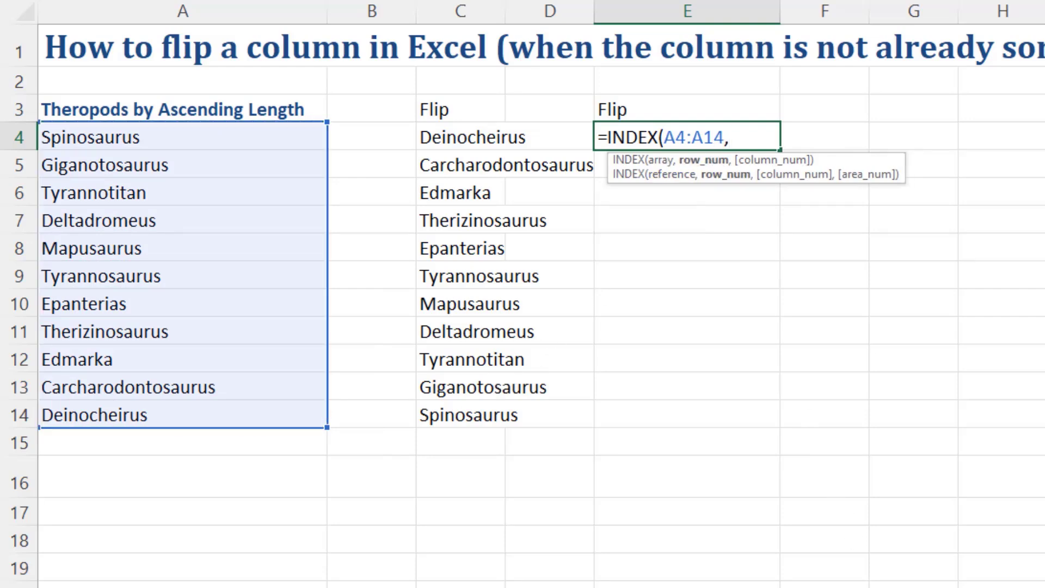
pyautogui.press('Tab')
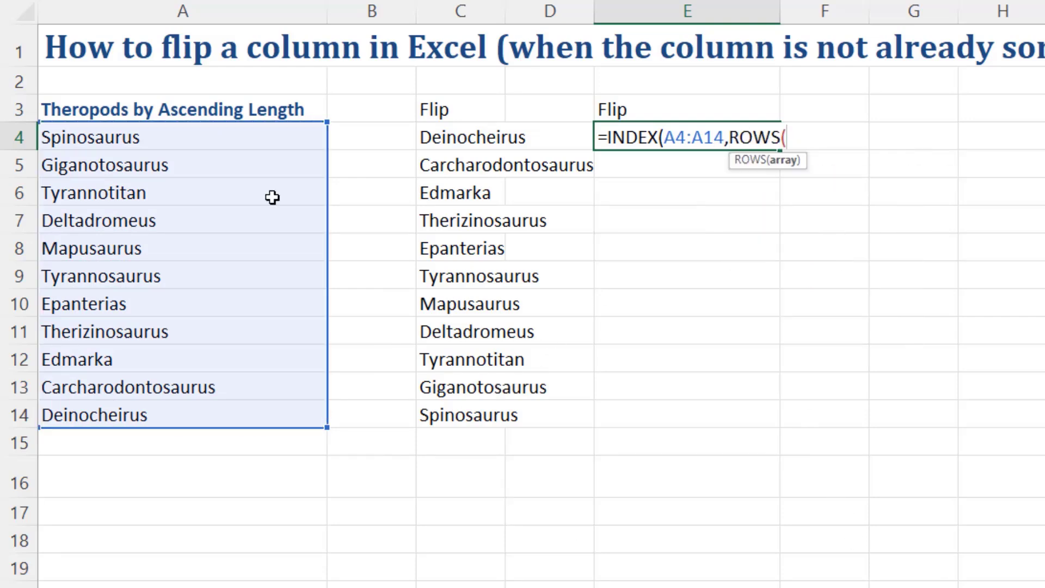
pyautogui.moveTo(234, 138); pyautogui.dragTo(236, 418)
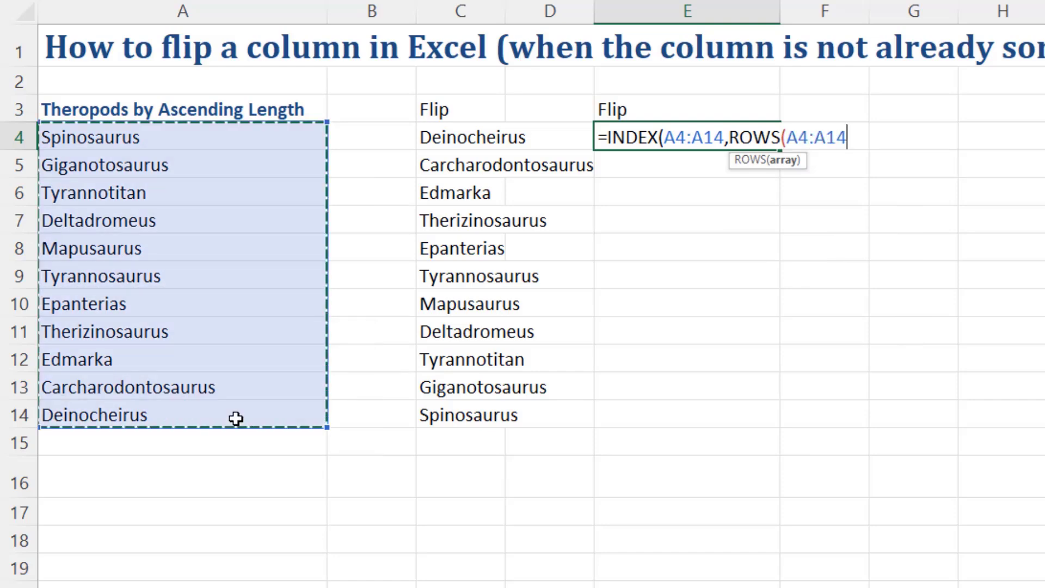
pyautogui.write(')')
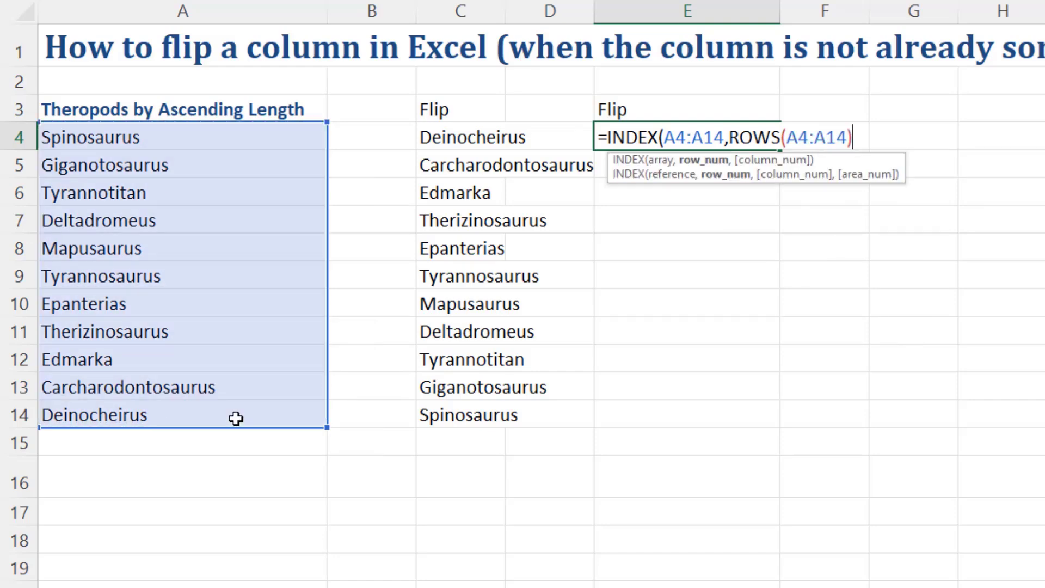
# Step: Subtract ROW(A4:A14) from ROWS(A4:A14) in the row number of the E4 INDEX formula
pyautogui.write('-')
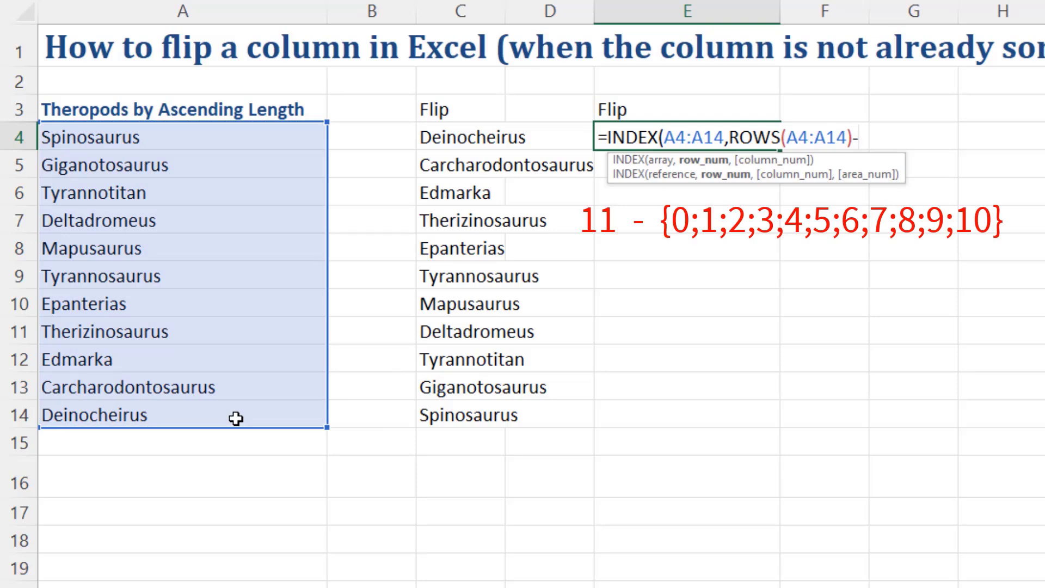
pyautogui.write('row(')
pyautogui.click(58, 134)
pyautogui.moveTo(59, 134); pyautogui.dragTo(77, 412)
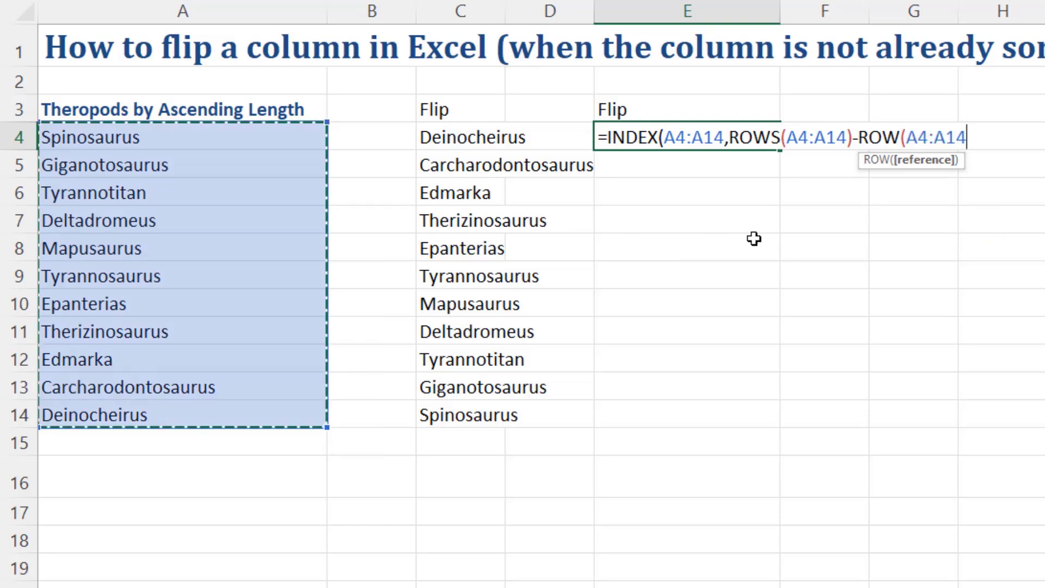
pyautogui.write(')-')
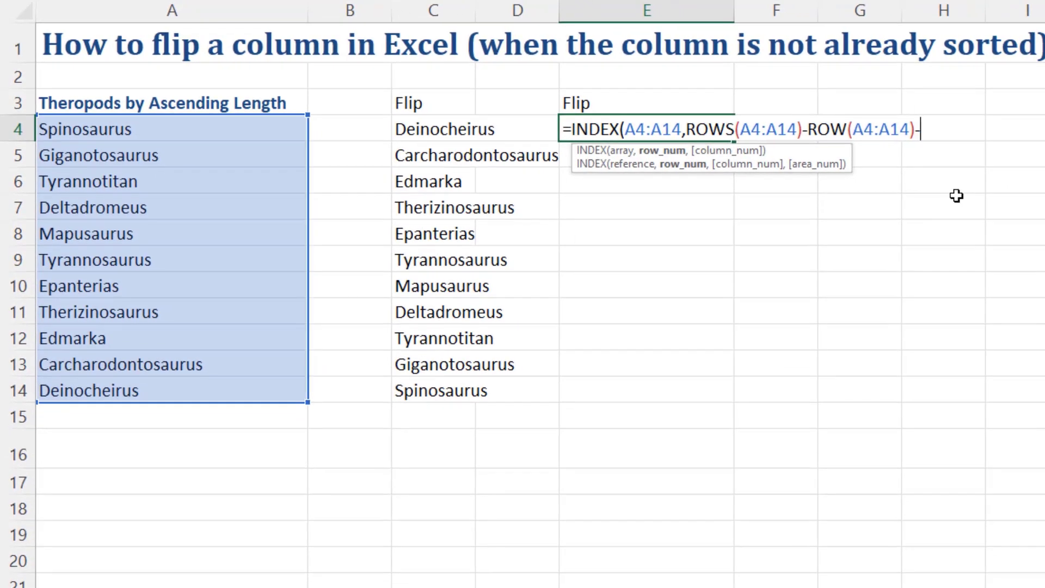
# Step: Subtract ROW(A4) as the final term of the row number, close the INDEX function and enter the formula in E4
pyautogui.write('row')
pyautogui.press('Tab')
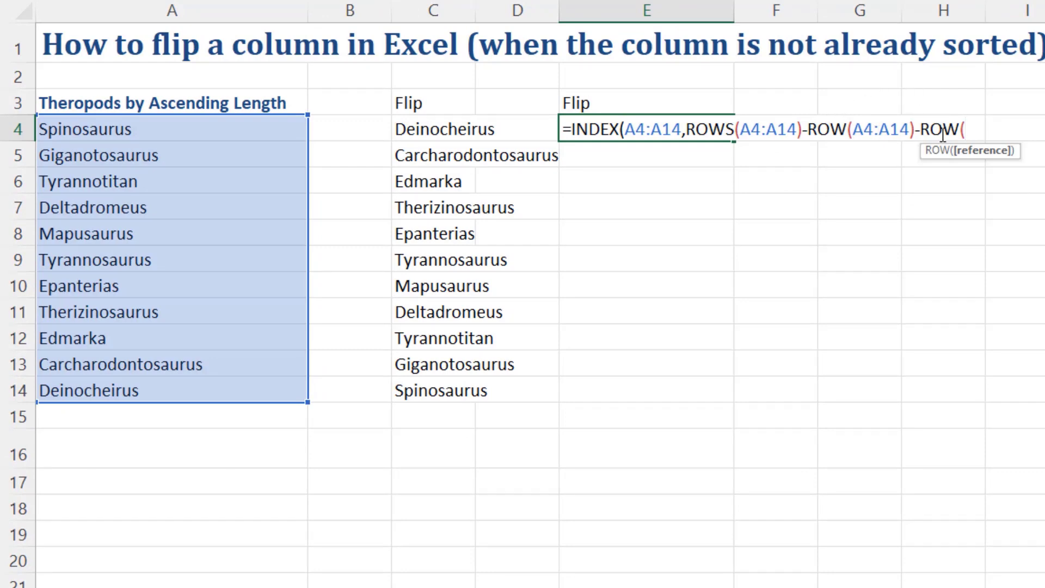
pyautogui.click(45, 130)
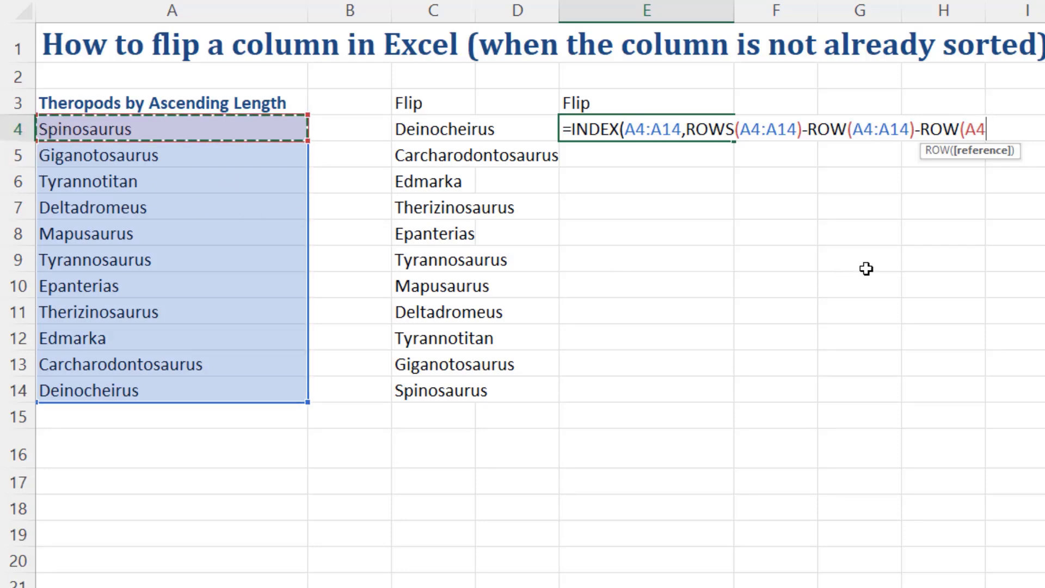
pyautogui.write(')')
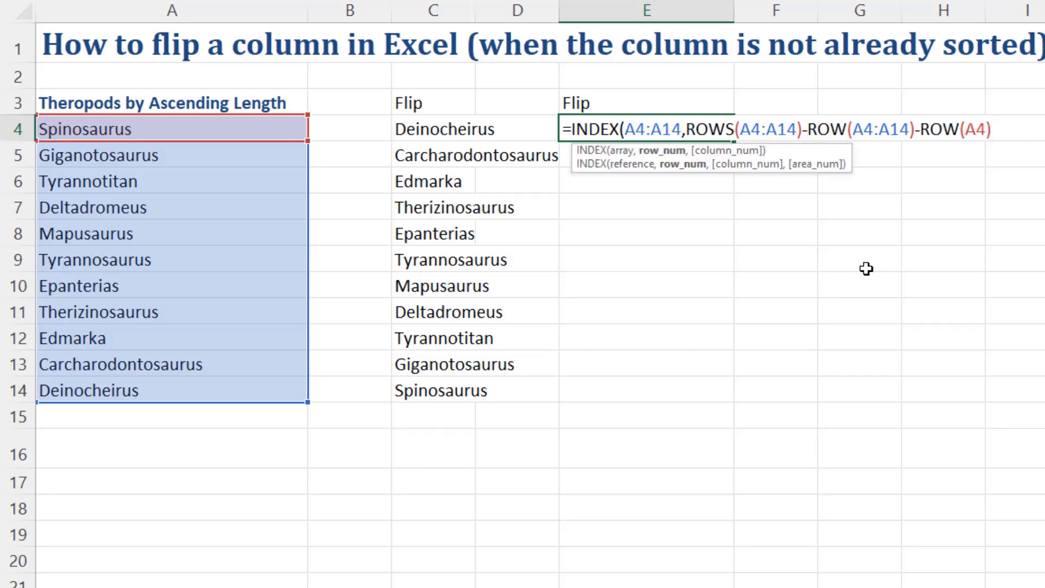
pyautogui.write(')')
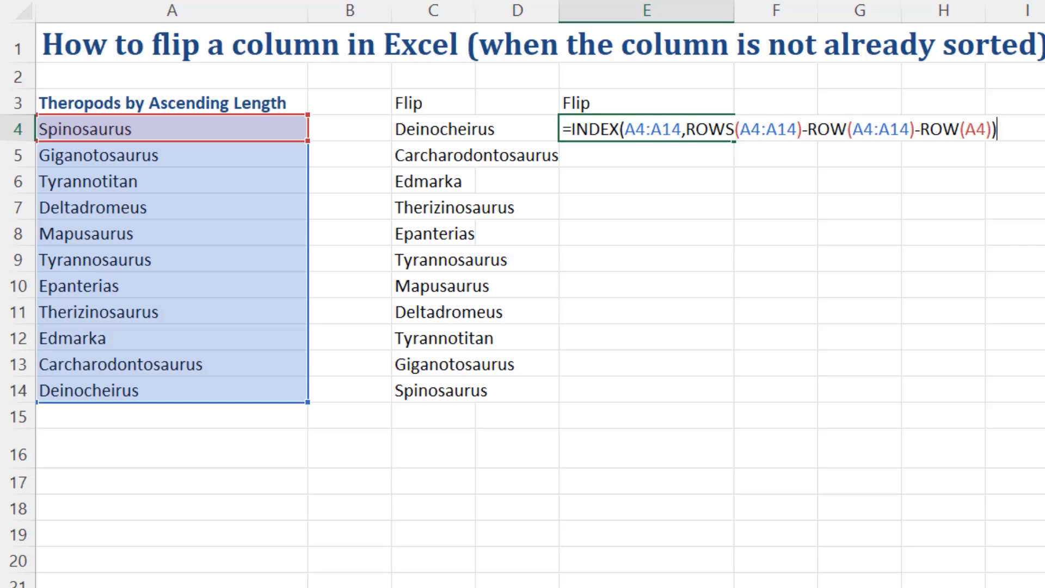
pyautogui.press('Return')
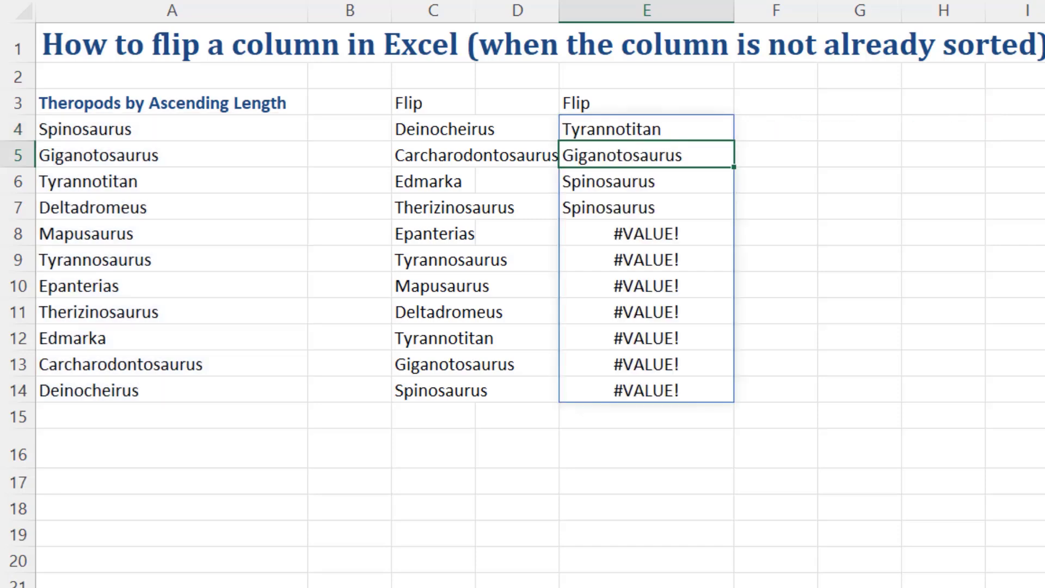
# Step: Edit the E4 formula to enclose ROW(A4:A14)-ROW(A4) in parentheses and re-enter it
pyautogui.click(599, 132)
pyautogui.doubleClick(599, 133)
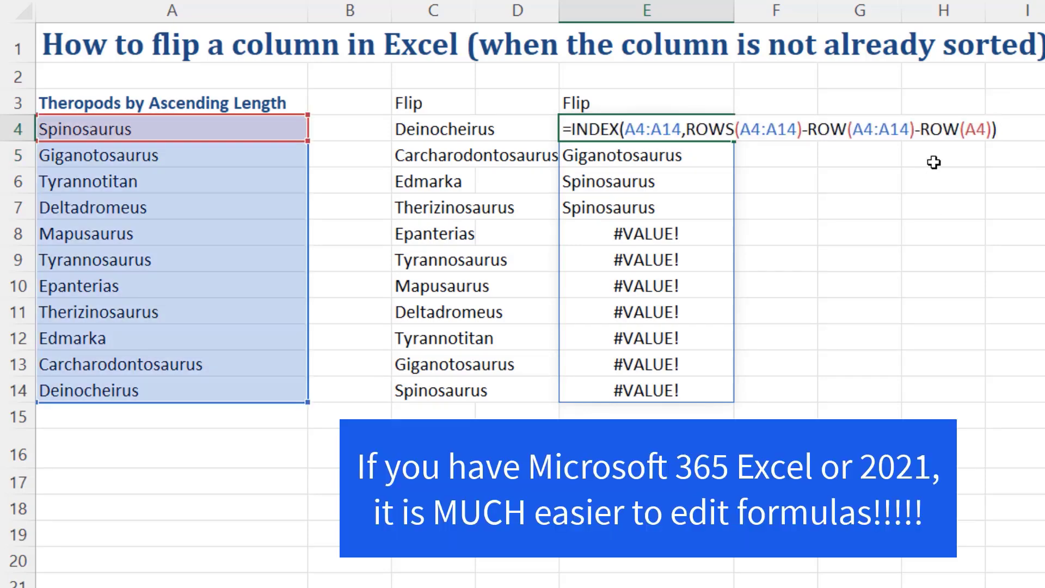
pyautogui.click(808, 131)
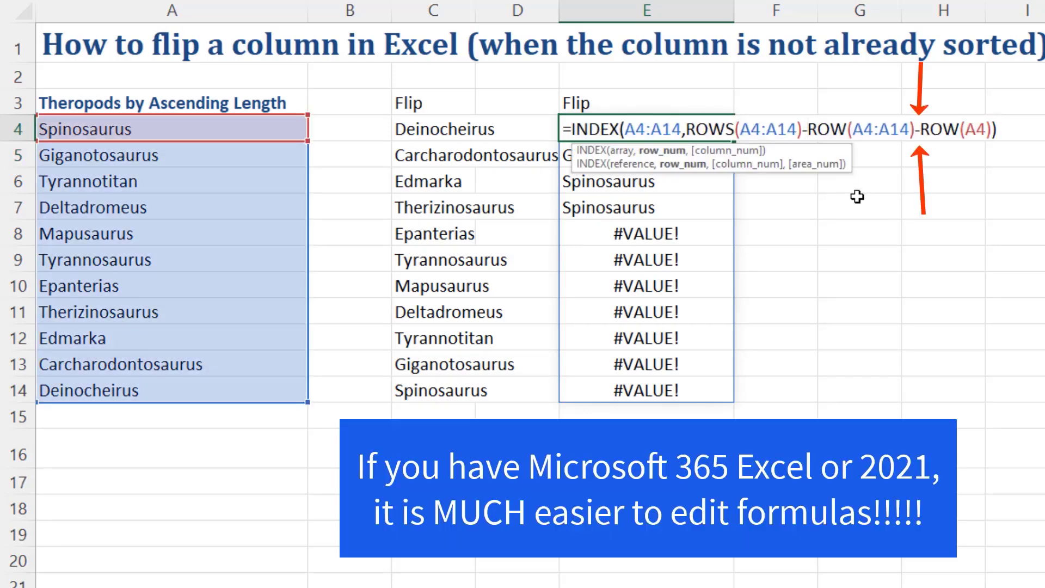
pyautogui.write('(')
pyautogui.press('End')
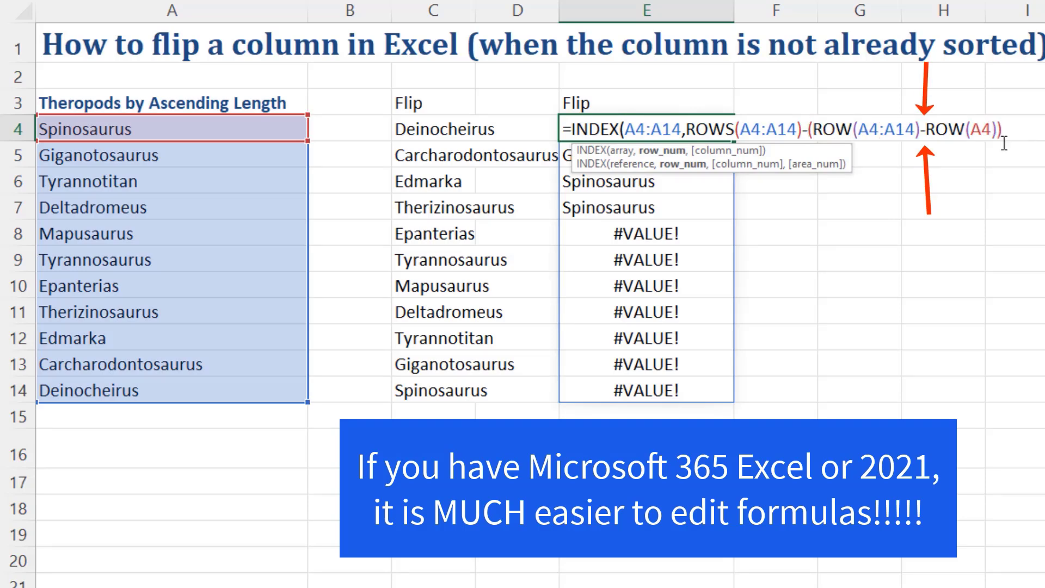
pyautogui.write(')')
pyautogui.press('Return')
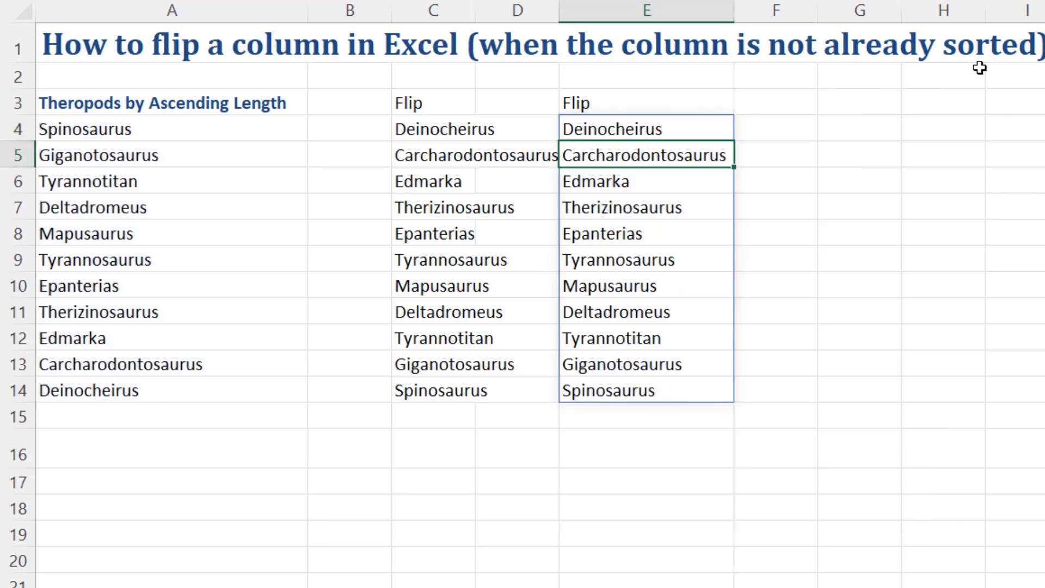
# Step: Compare the INDEX formulas in C4 and E4, leaving both as they are
pyautogui.doubleClick(451, 131)
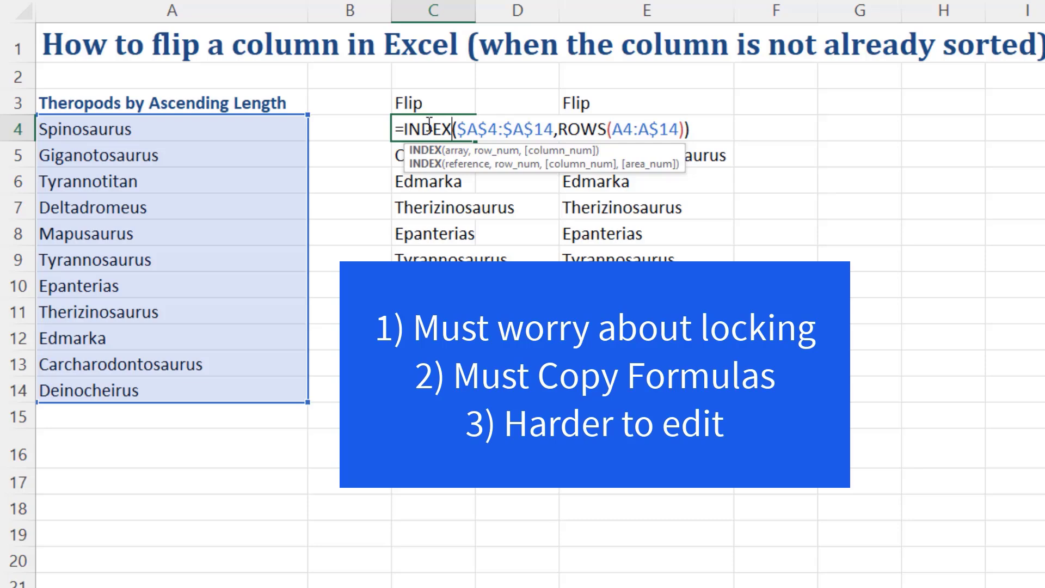
pyautogui.press('Escape')
pyautogui.doubleClick(626, 130)
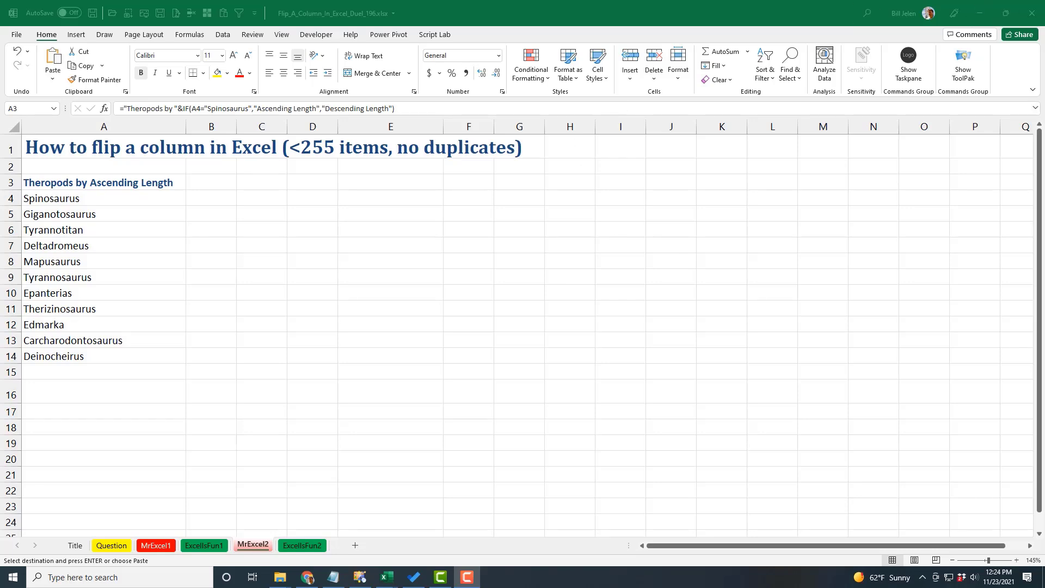
# Step: Import the theropod names in A4:A14 of the MrExcel2 sheet as a custom list through the advanced Excel options
pyautogui.click(54, 199)
pyautogui.click(54, 199)
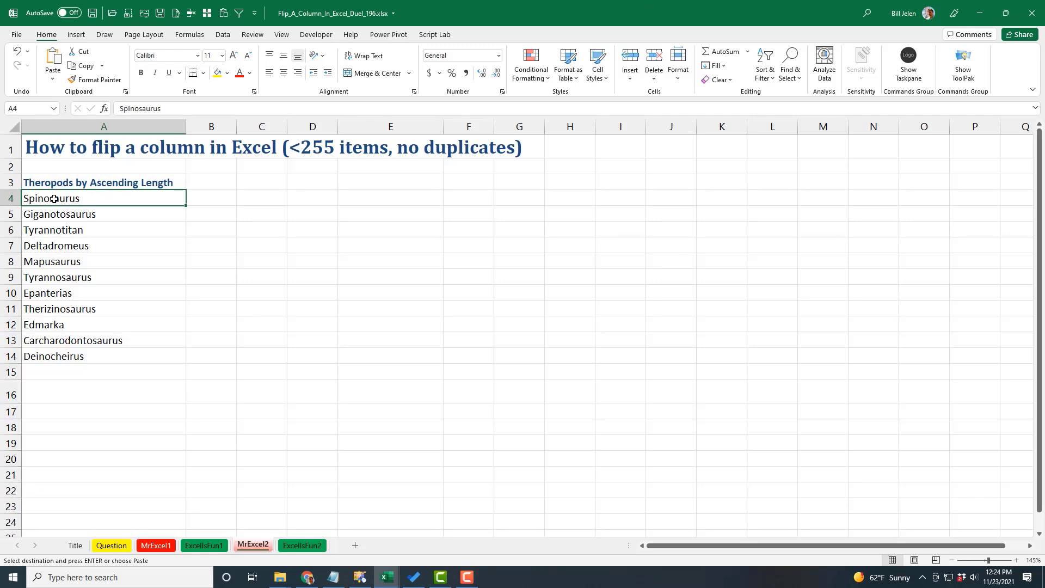
pyautogui.hotkey('shift', 'Down')
pyautogui.hotkey('shift', 'Down')
pyautogui.hotkey('shift', 'Down')
pyautogui.hotkey('shift', 'Down')
pyautogui.hotkey('shift', 'Down')
pyautogui.hotkey('shift', 'Down')
pyautogui.hotkey('shift', 'Down')
pyautogui.hotkey('shift', 'Down')
pyautogui.hotkey('shift', 'Down')
pyautogui.hotkey('shift', 'Down')
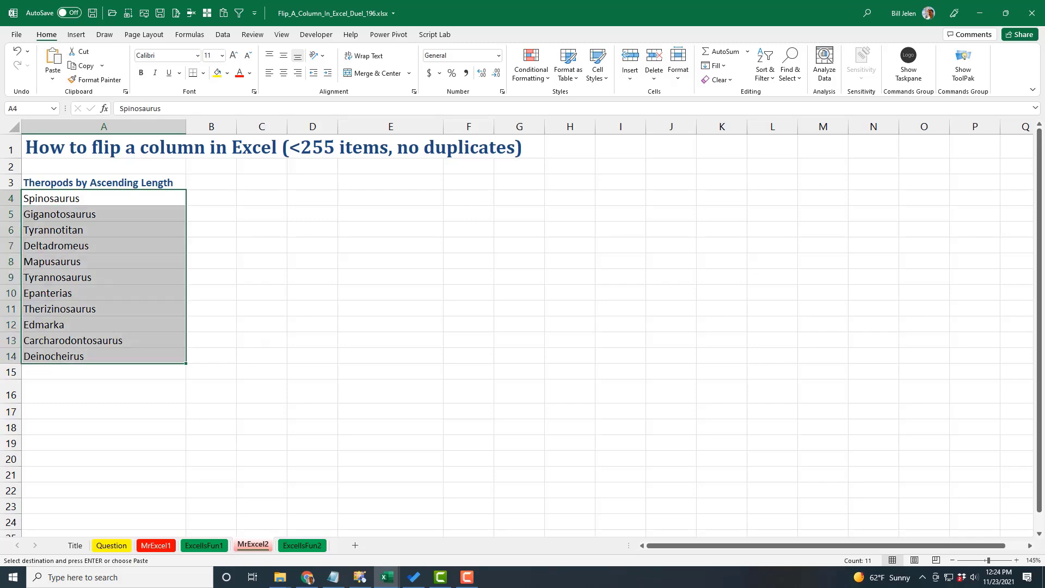
pyautogui.click(16, 35)
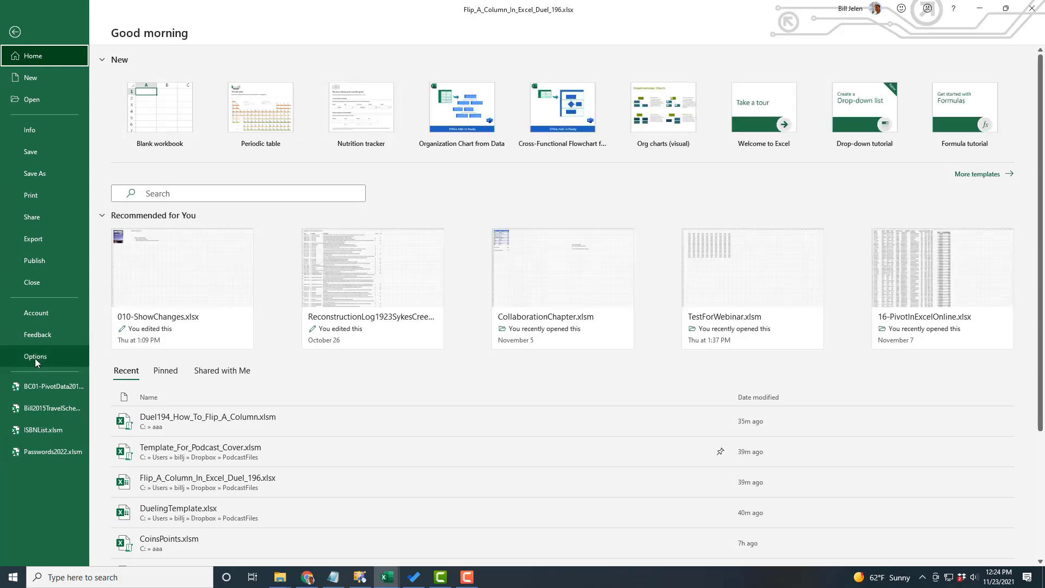
pyautogui.click(35, 356)
pyautogui.click(322, 228)
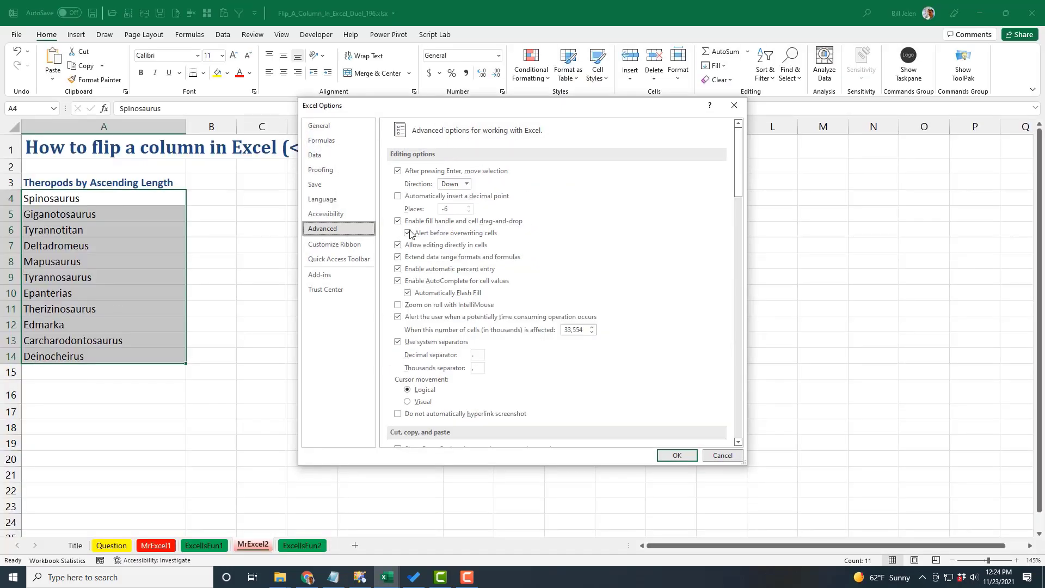
pyautogui.moveTo(738, 152); pyautogui.dragTo(750, 438)
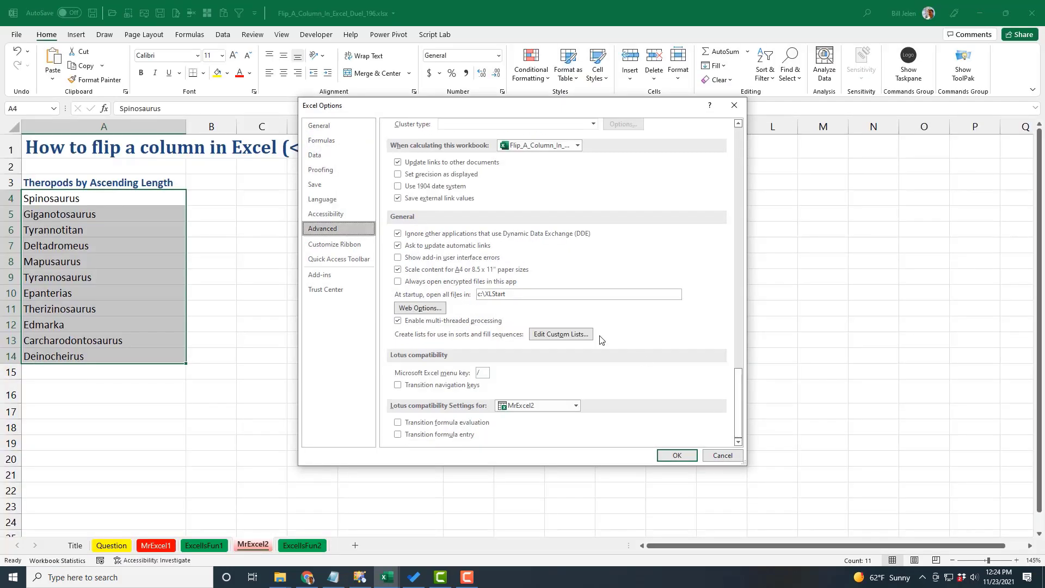
pyautogui.click(577, 334)
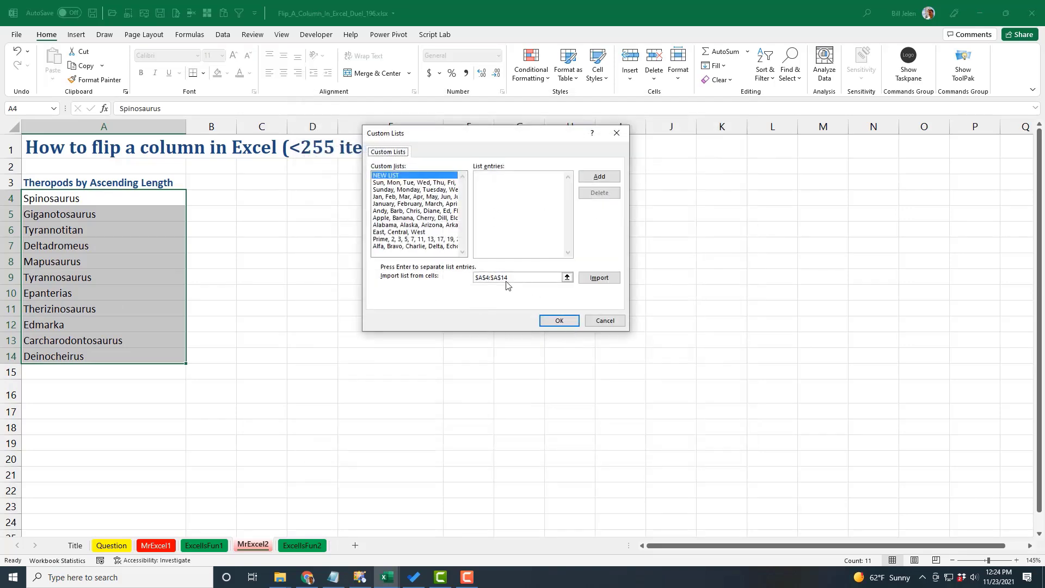
pyautogui.click(600, 279)
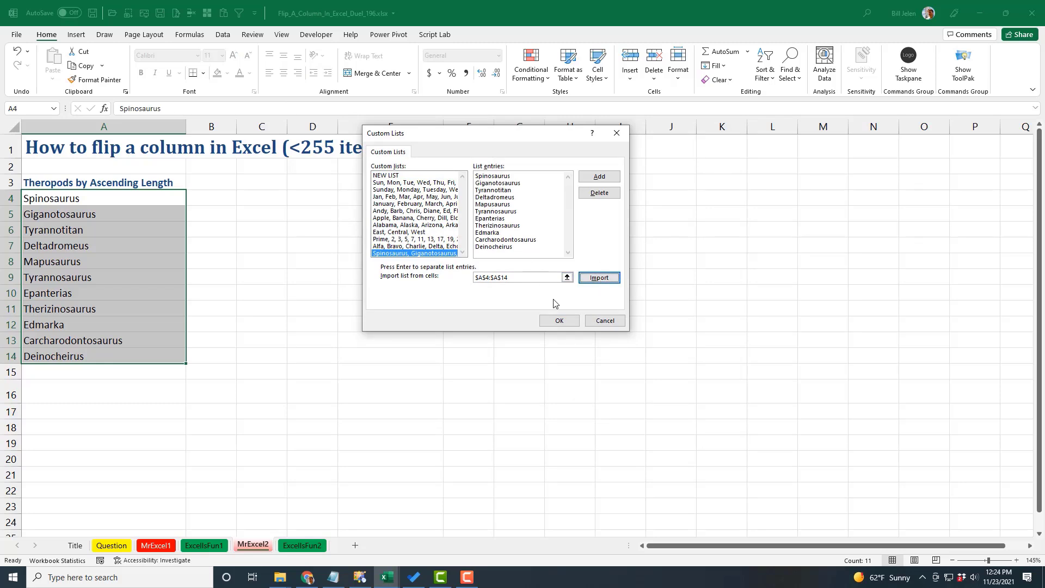
pyautogui.click(562, 321)
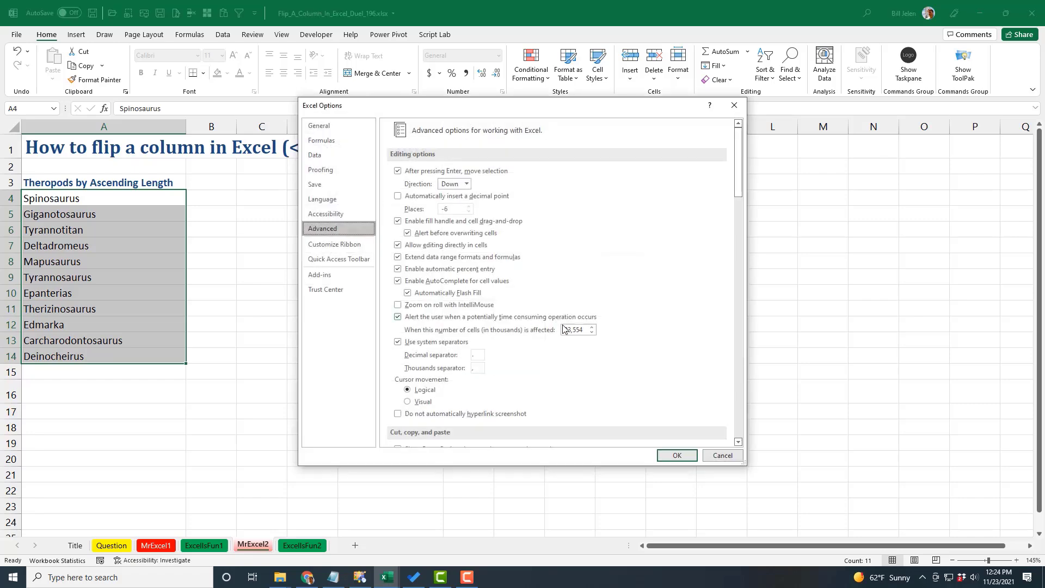
pyautogui.click(675, 456)
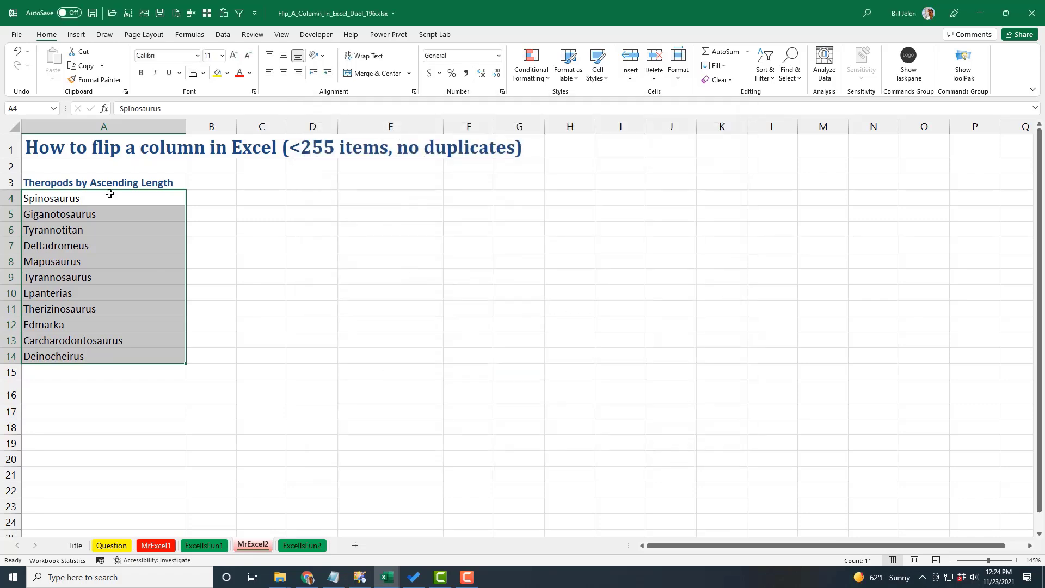
# Step: Set up a sort of the theropod column by cell values, using the custom list starting with Spinosaurus, Giganotosaurus as its order
pyautogui.click(109, 183)
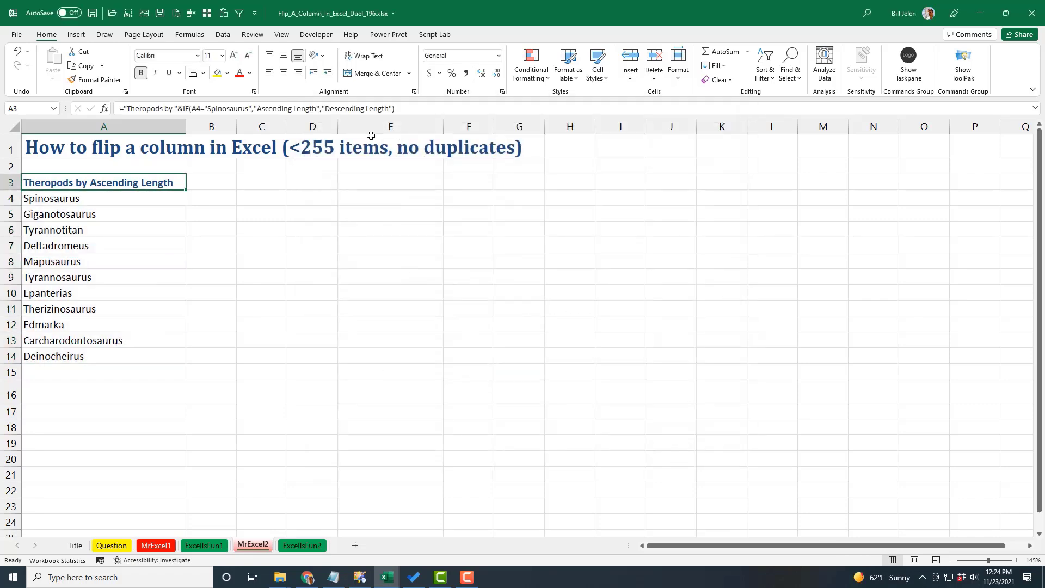
pyautogui.click(224, 34)
pyautogui.click(561, 63)
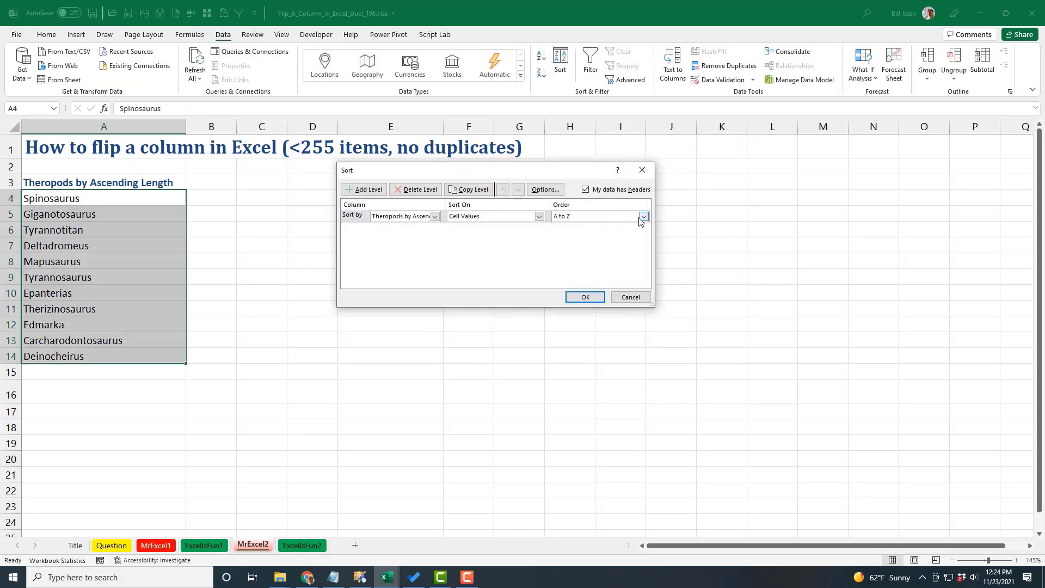
pyautogui.click(644, 217)
pyautogui.click(579, 241)
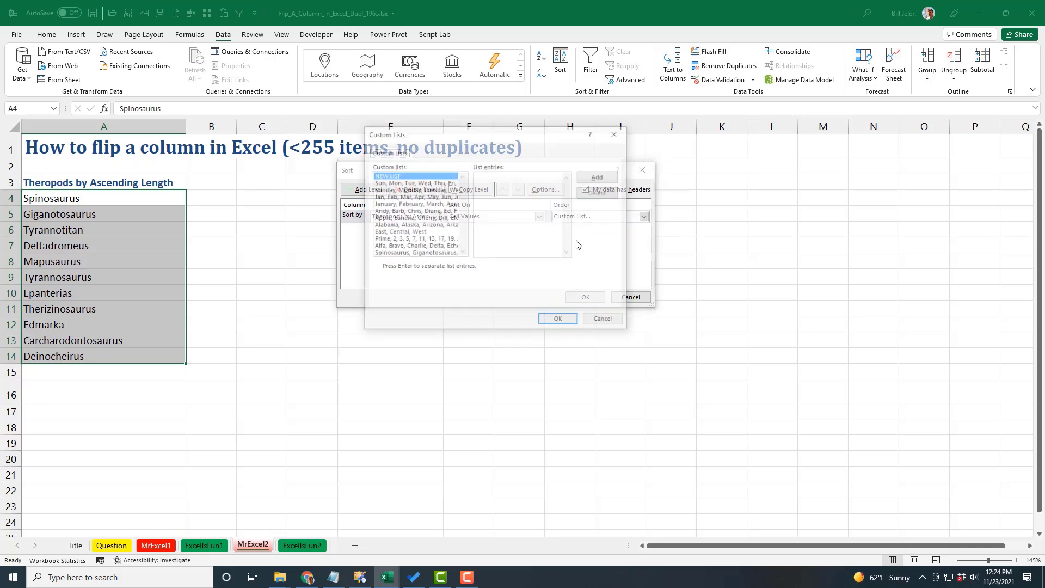
pyautogui.click(424, 254)
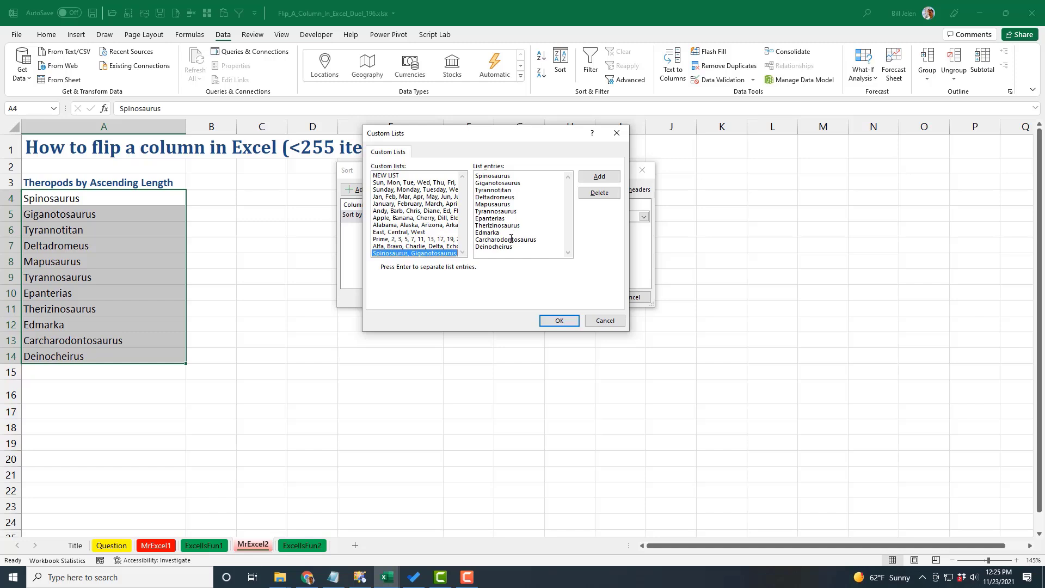
pyautogui.click(553, 321)
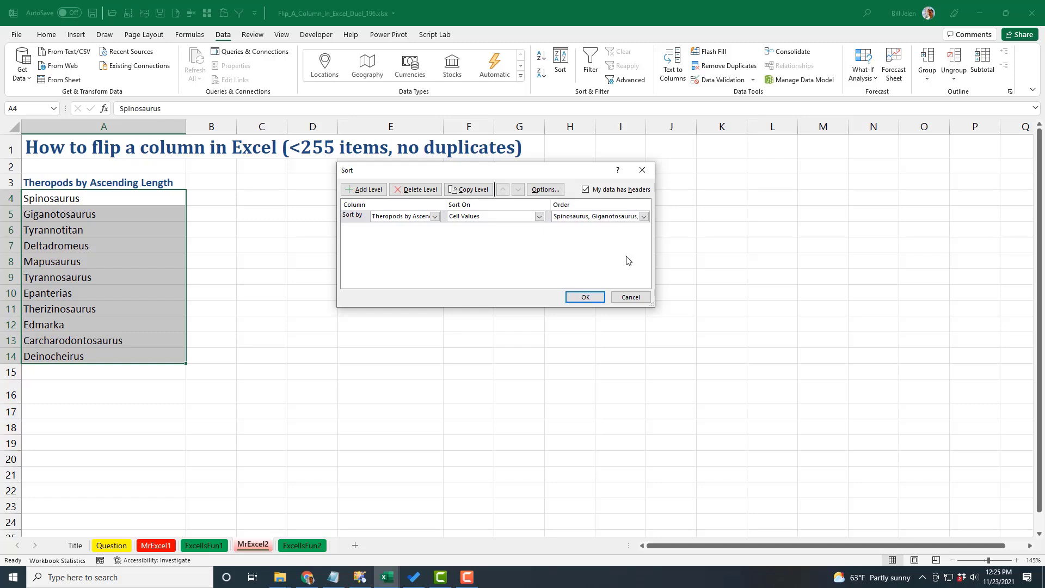
# Step: Change the sort order to the reversed custom list starting with Deinocheirus, Carcharodontosaurus and apply the sort
pyautogui.click(644, 218)
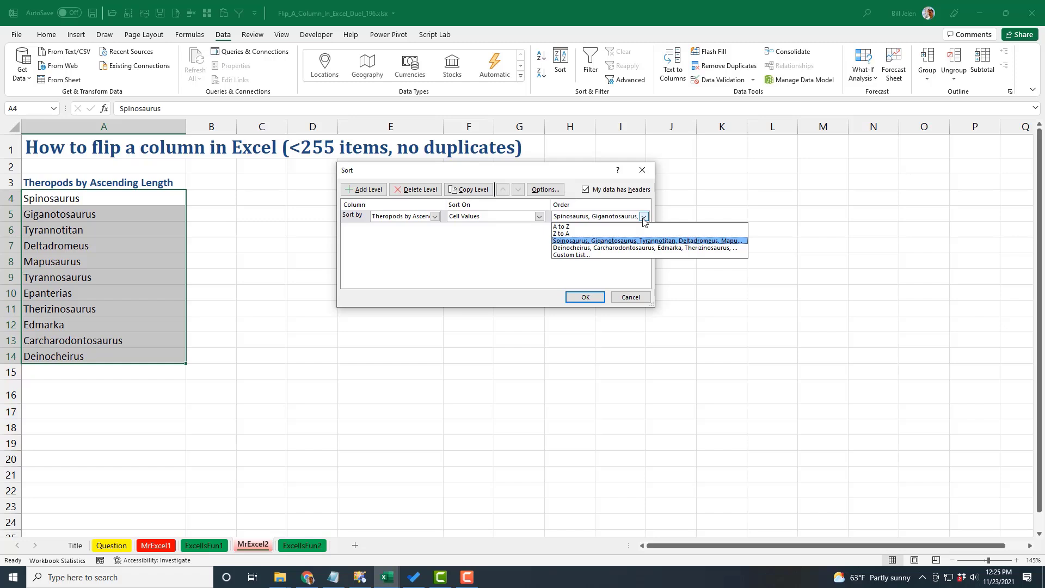
pyautogui.click(606, 249)
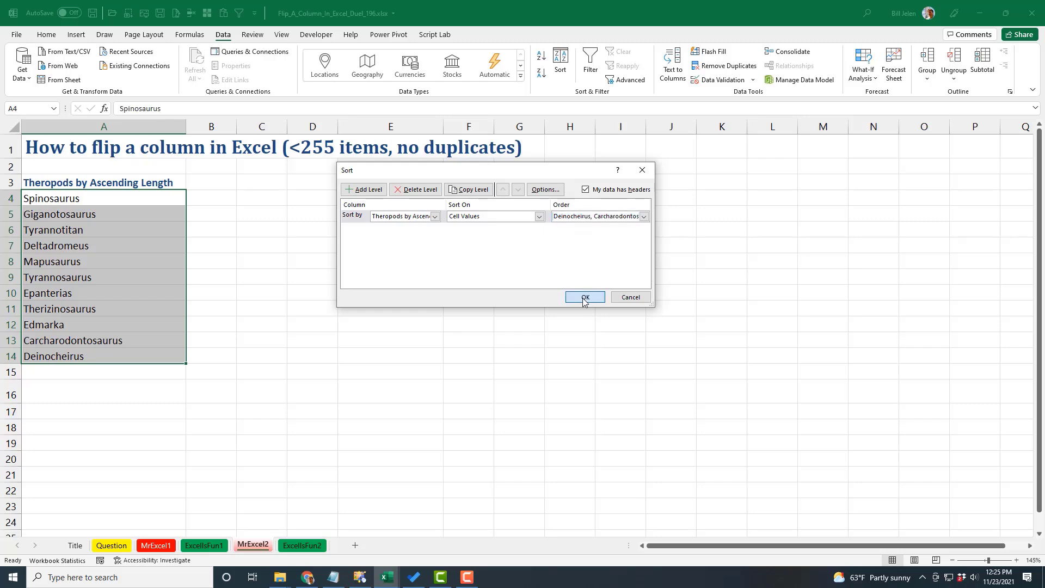
pyautogui.click(584, 299)
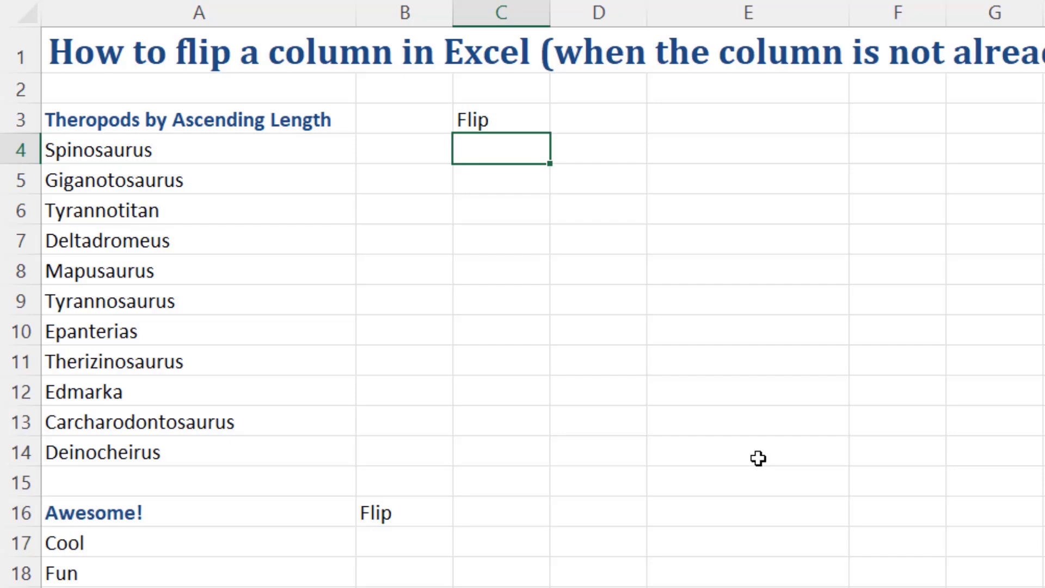
# Step: Start a LAMBDA formula in C4 of the column-flip sheet with column_to_flip as its parameter
pyautogui.write('=l')
pyautogui.press('Tab')
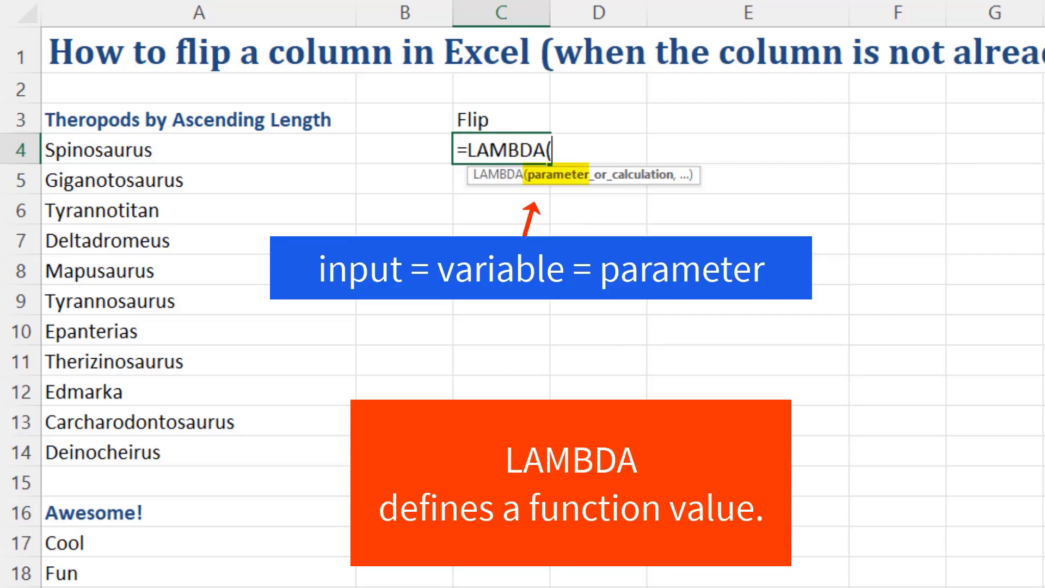
pyautogui.write('column_to_')
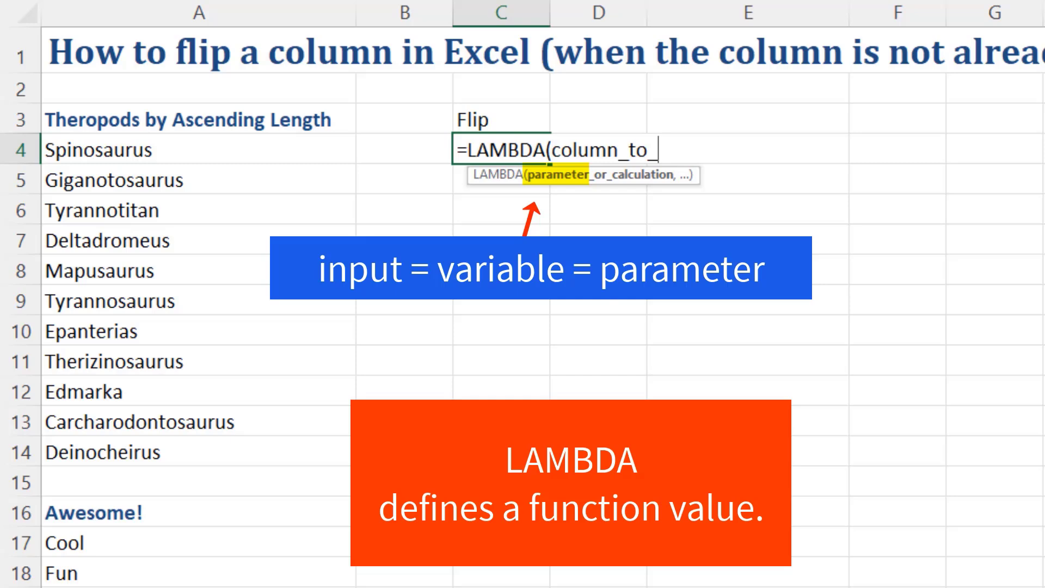
pyautogui.write('flip')
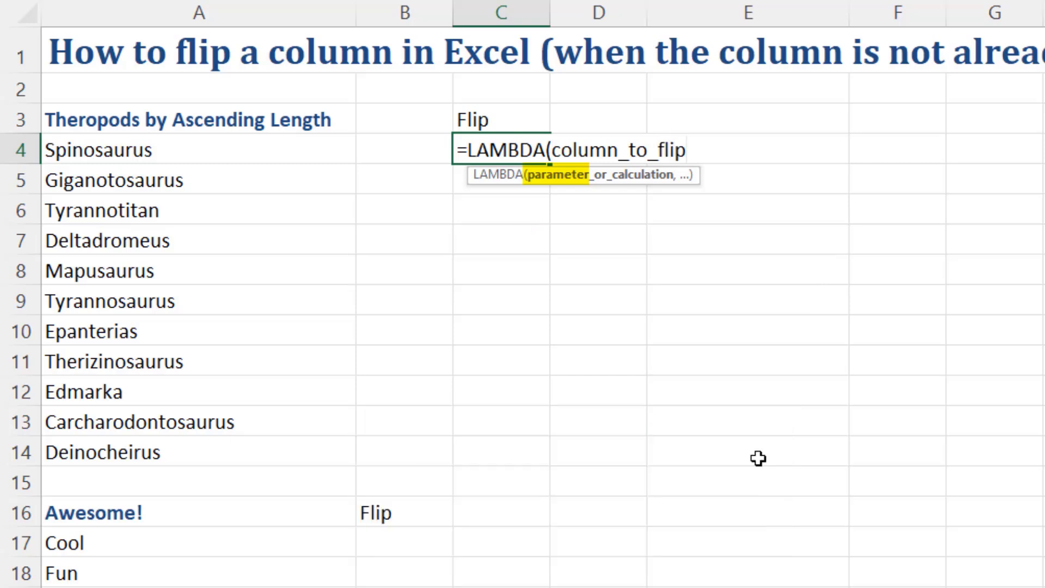
pyautogui.write(',')
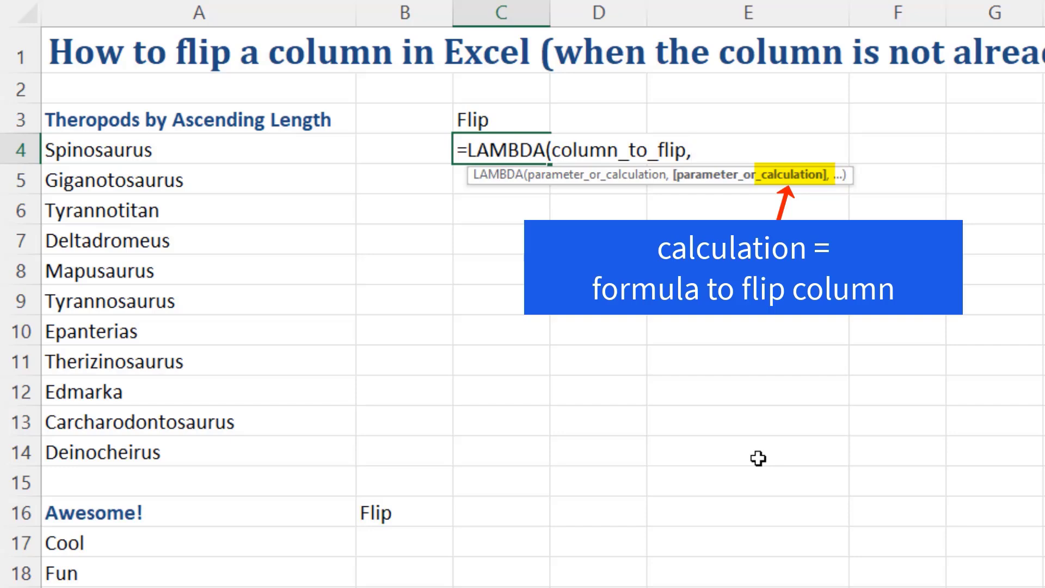
# Step: Add a SORTBY function as the LAMBDA's calculation in C4, with column_to_flip as the array to sort
pyautogui.write('sortb')
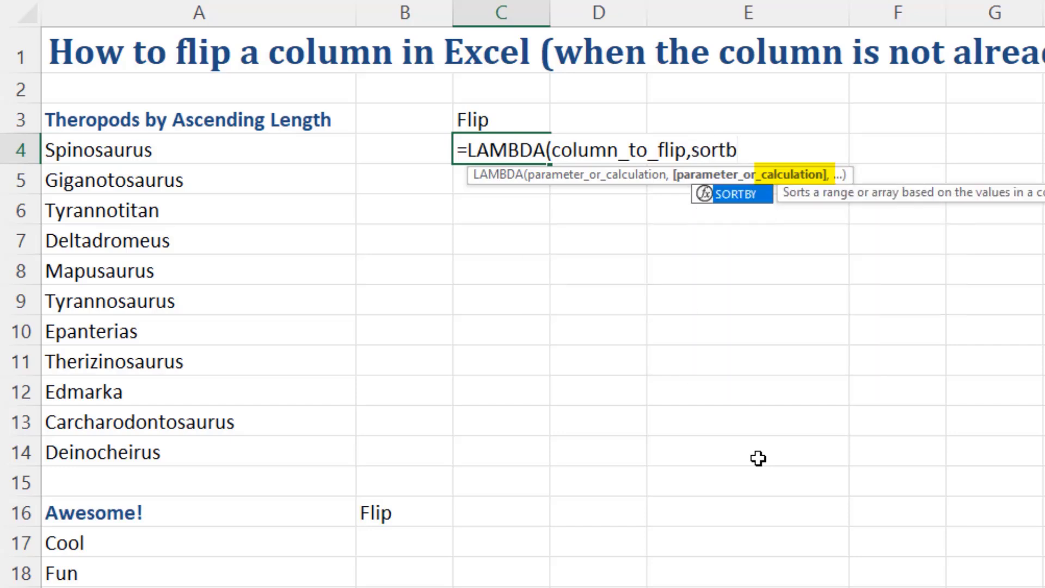
pyautogui.press('Tab')
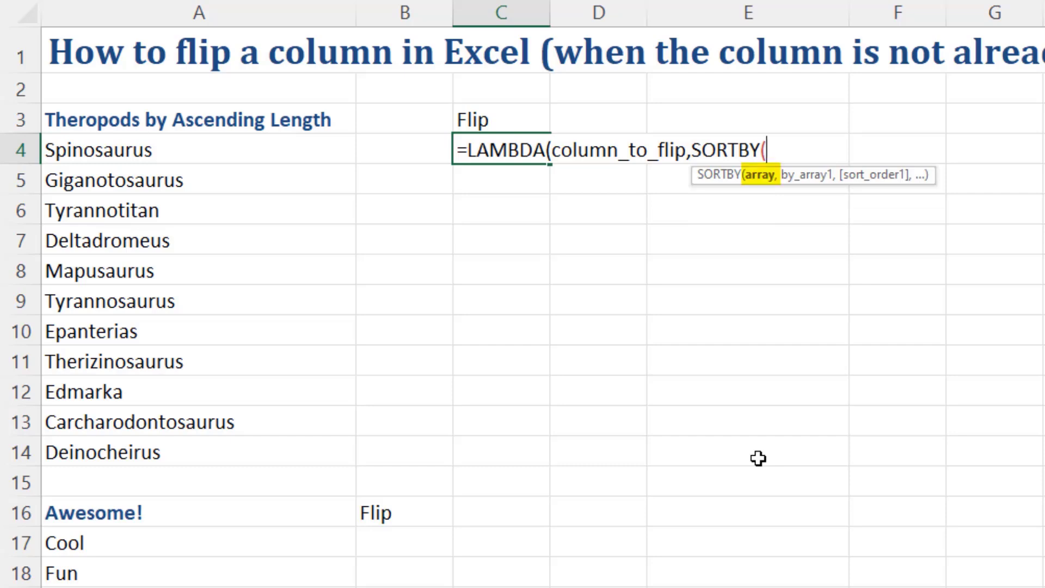
pyautogui.click(569, 152)
pyautogui.click(574, 175)
pyautogui.hotkey('ctrl', 'c')
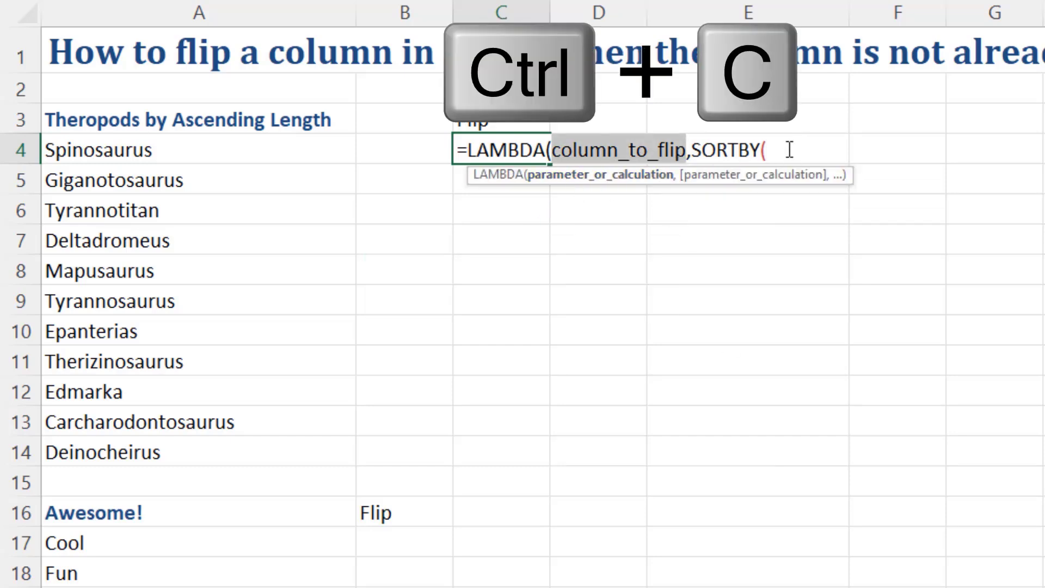
pyautogui.press('End')
pyautogui.hotkey('ctrl', 'v')
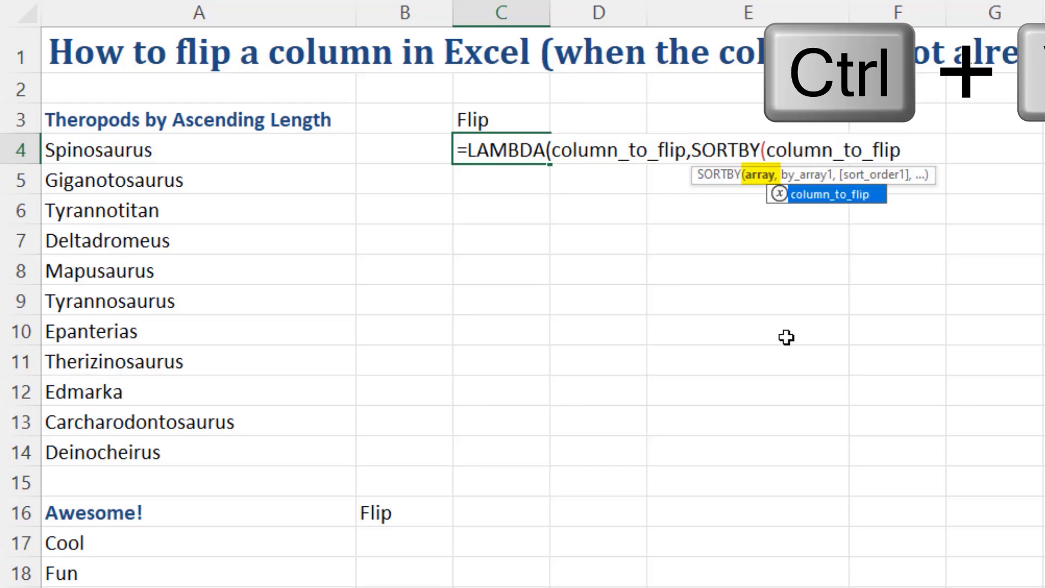
# Step: Sort by SEQUENCE(ROWS(column_to_flip),,,-1) and close the SORTBY and LAMBDA functions in C4
pyautogui.write(',seq')
pyautogui.press('Tab')
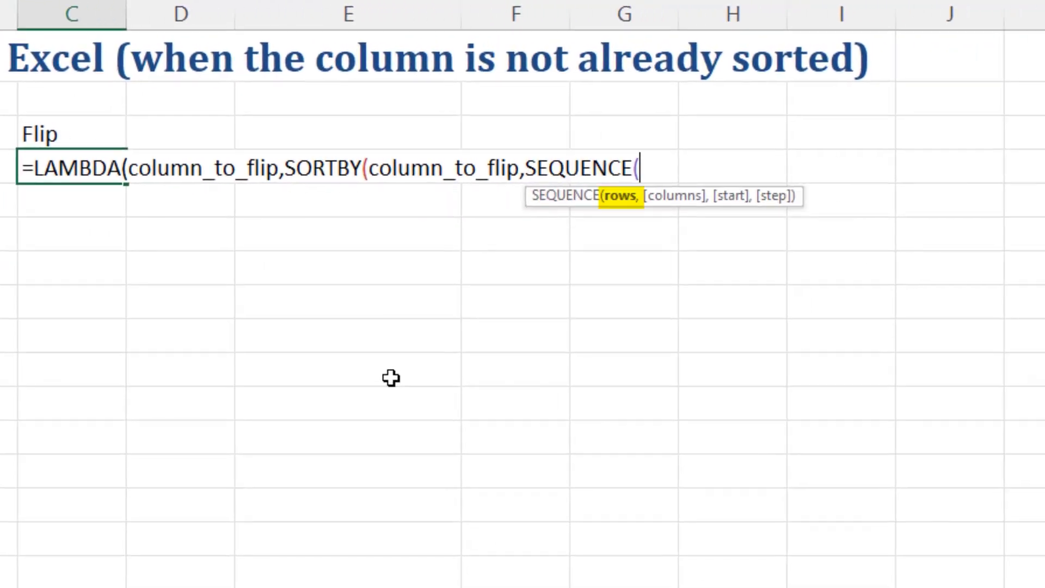
pyautogui.write('rows')
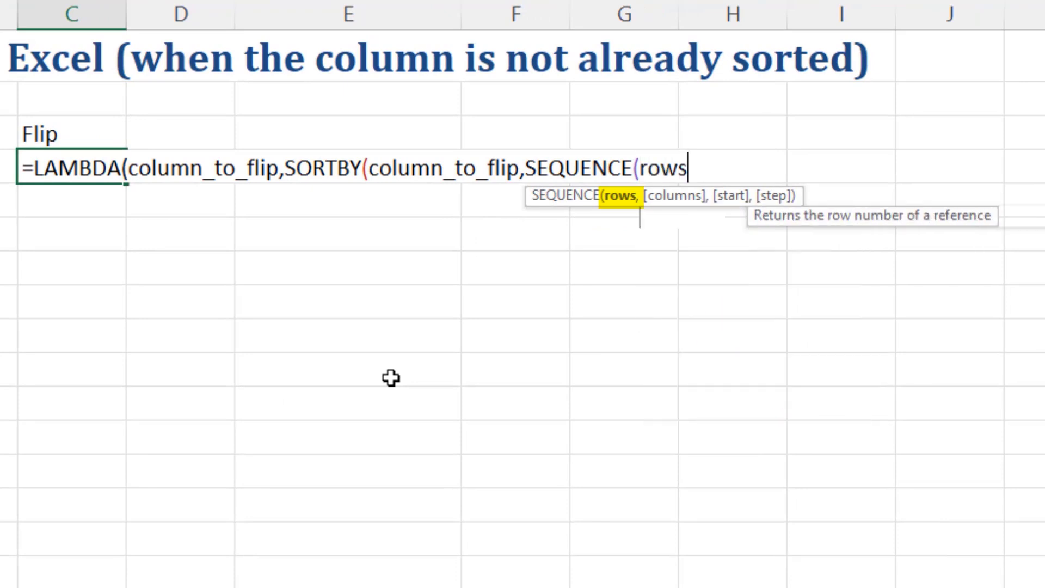
pyautogui.press('Tab')
pyautogui.hotkey('ctrl', 'v')
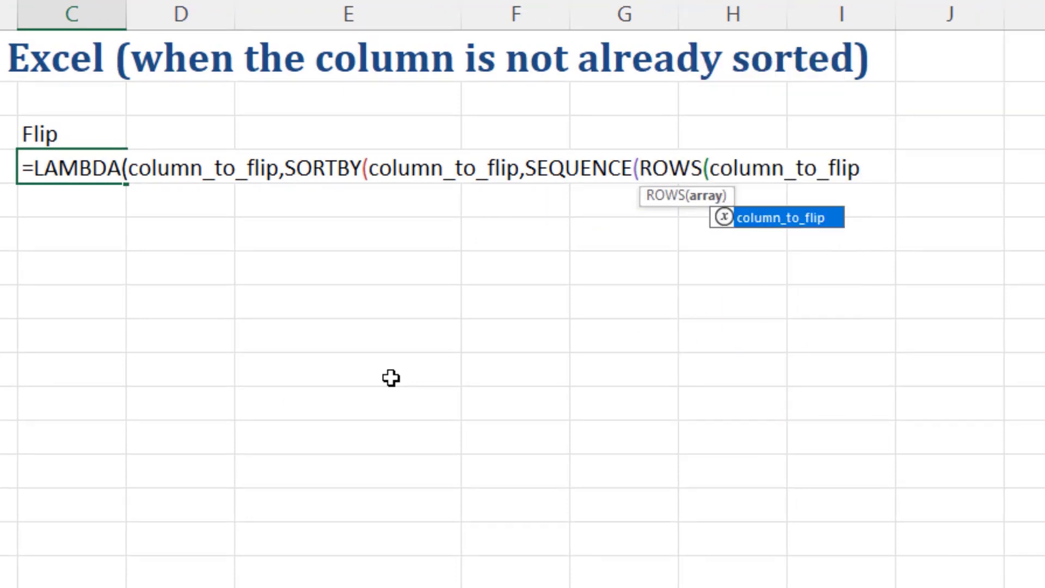
pyautogui.write('),')
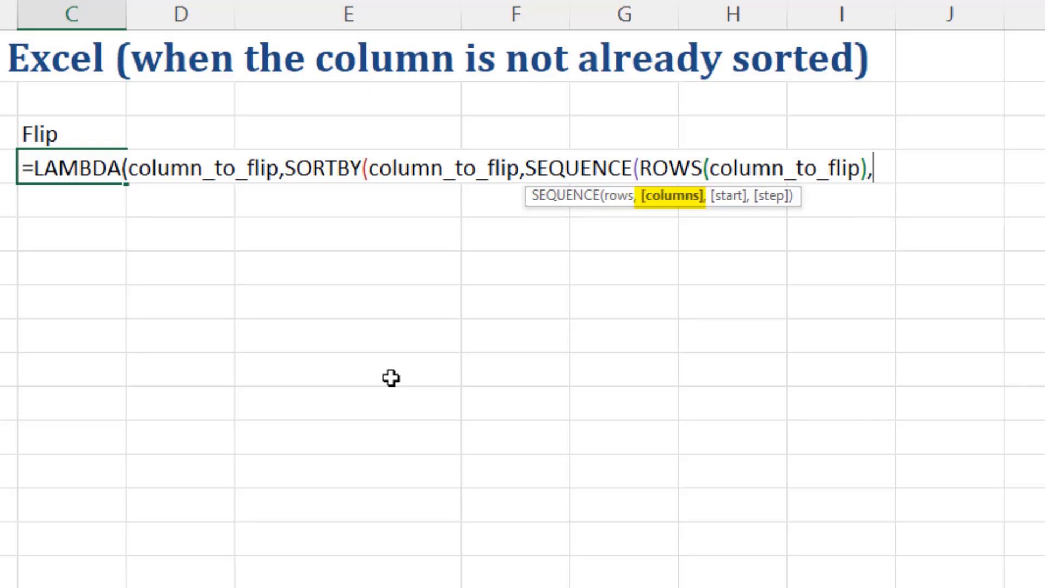
pyautogui.write(',,')
pyautogui.write('1)')
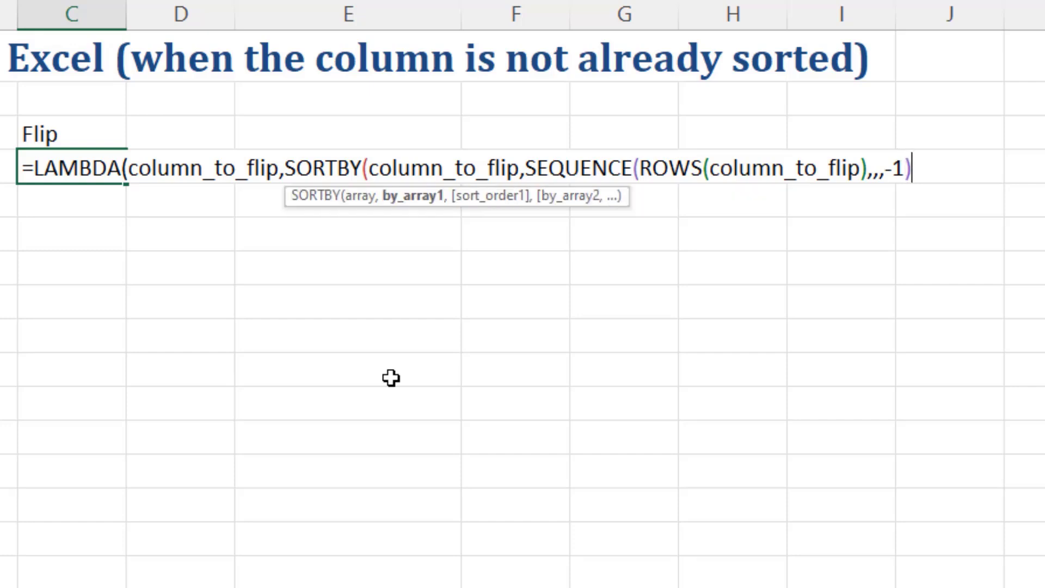
pyautogui.write(')')
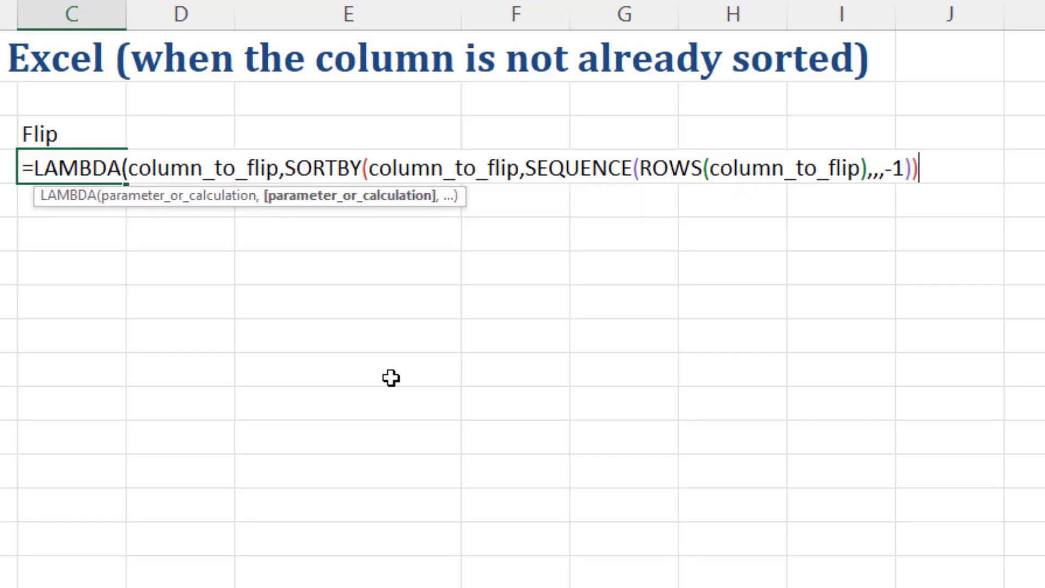
pyautogui.write(')')
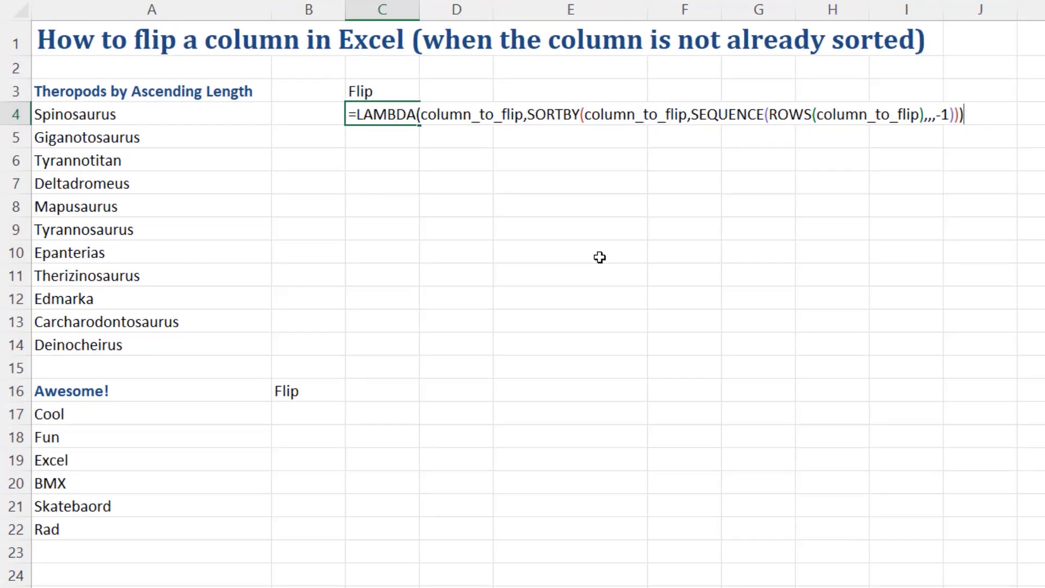
# Step: Supply A4:A14 as the LAMBDA's argument in C4 and enter the formula
pyautogui.write('(')
pyautogui.moveTo(109, 112); pyautogui.dragTo(121, 341)
pyautogui.write(')')
pyautogui.press('Return')
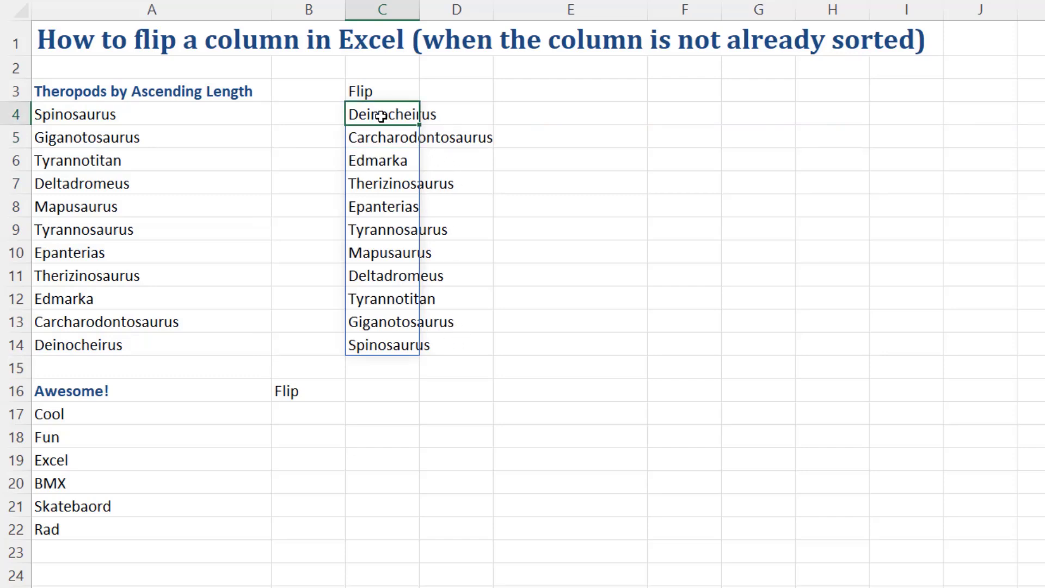
# Step: Copy the LAMBDA definition from the C4 formula, without the equals sign and the A4:A14 argument
pyautogui.doubleClick(381, 116)
pyautogui.moveTo(360, 116); pyautogui.dragTo(967, 119)
pyautogui.hotkey('ctrl', 'c')
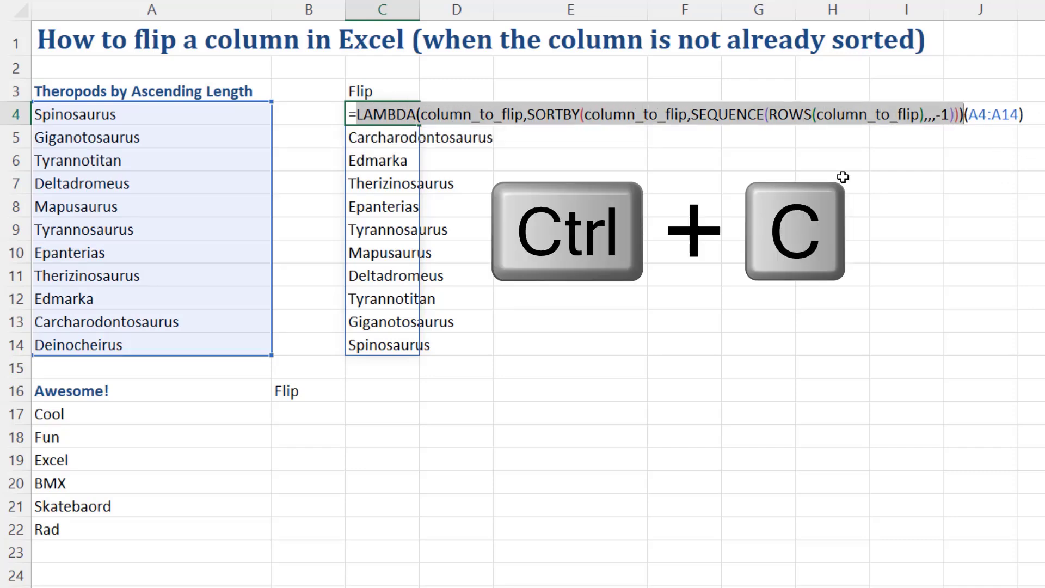
pyautogui.press('Return')
# Step: Define a workbook-scope name FLIPCOLUMN that refers to the copied LAMBDA formula
pyautogui.hotkey('ctrl', 'F3')
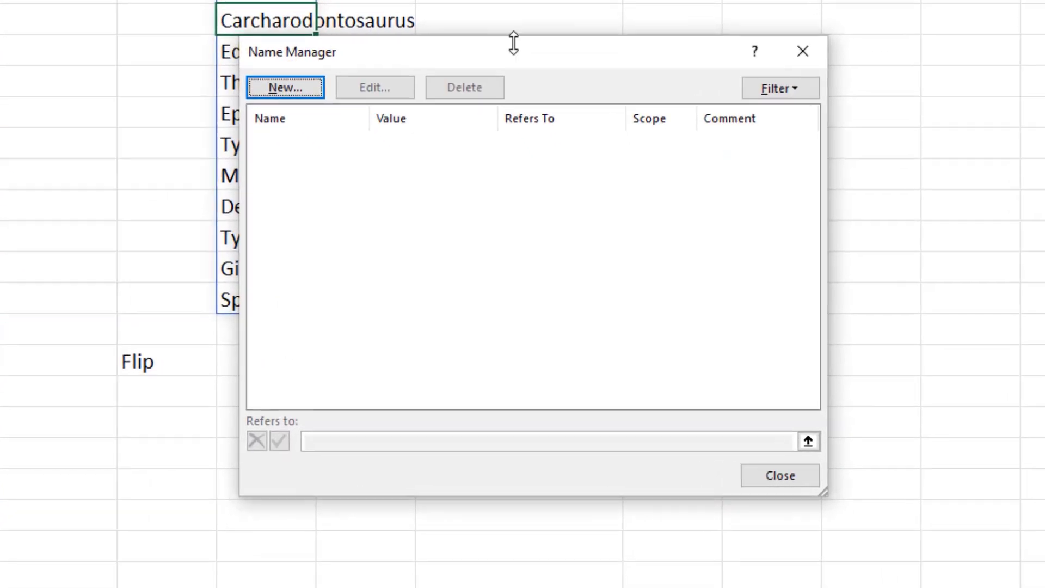
pyautogui.click(313, 87)
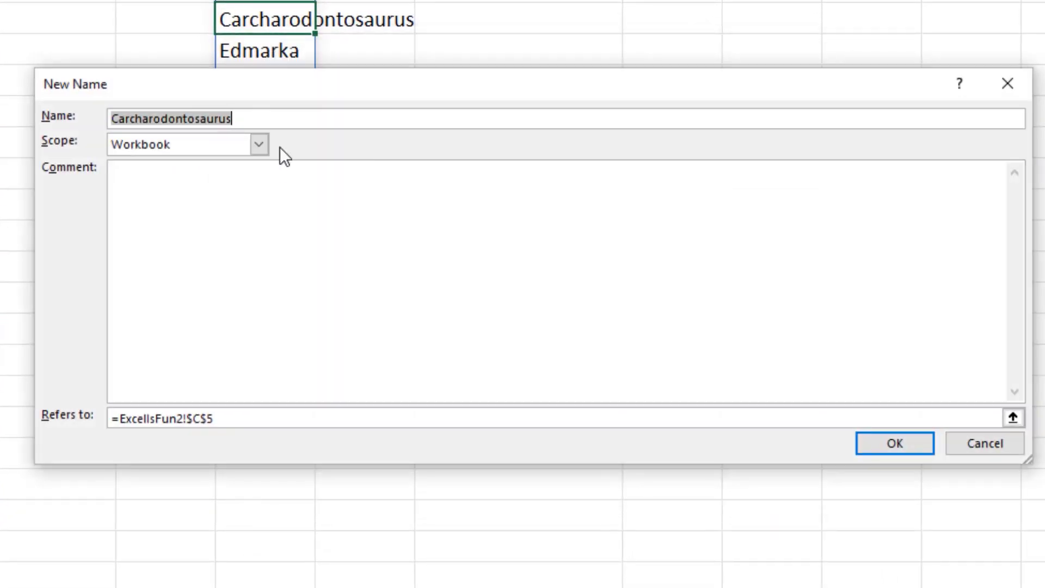
pyautogui.write('FLIPCOLUMN')
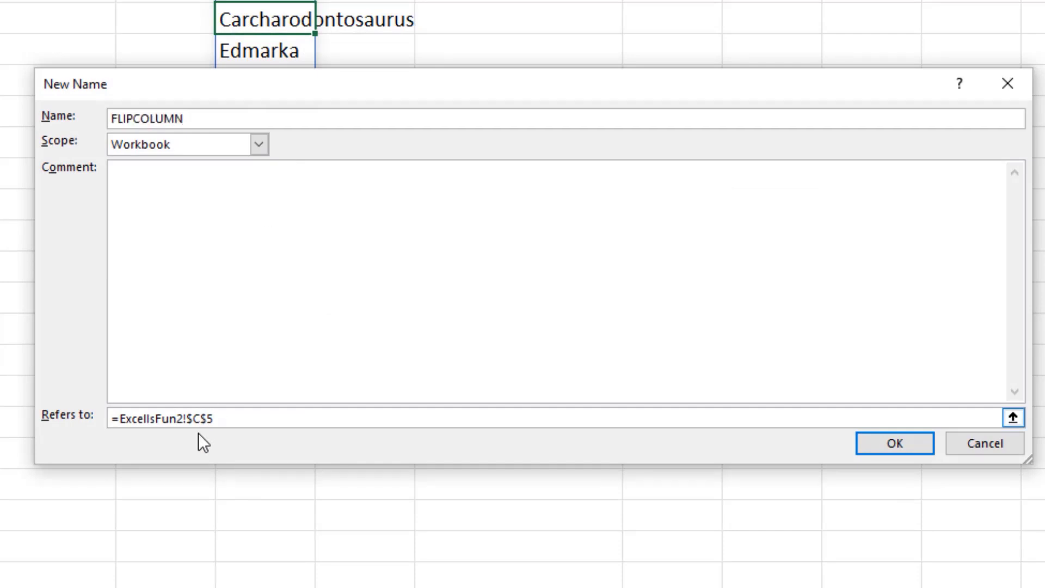
pyautogui.moveTo(231, 420); pyautogui.dragTo(118, 419)
pyautogui.press('Delete')
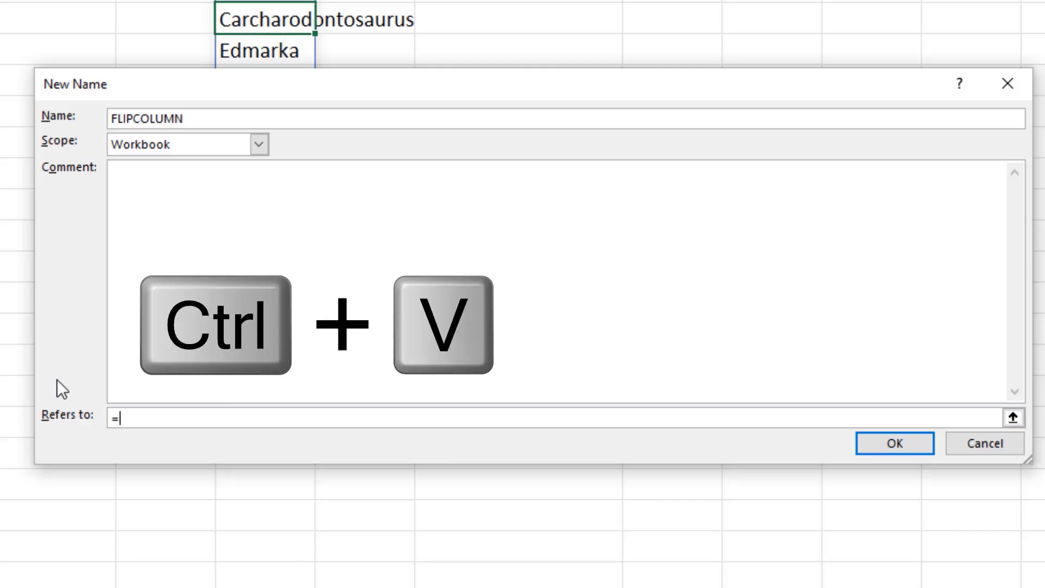
pyautogui.hotkey('ctrl', 'v')
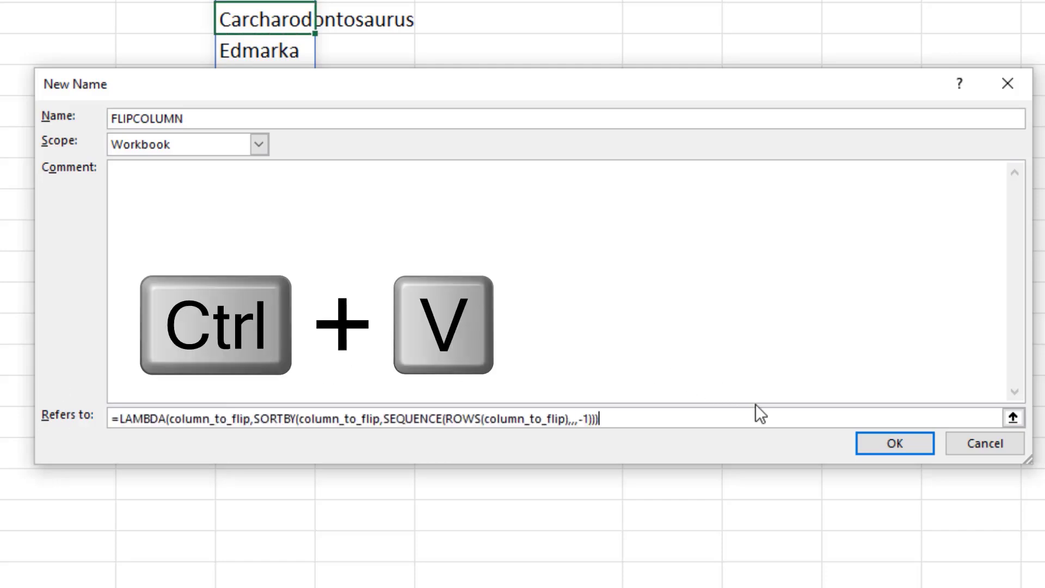
pyautogui.click(883, 442)
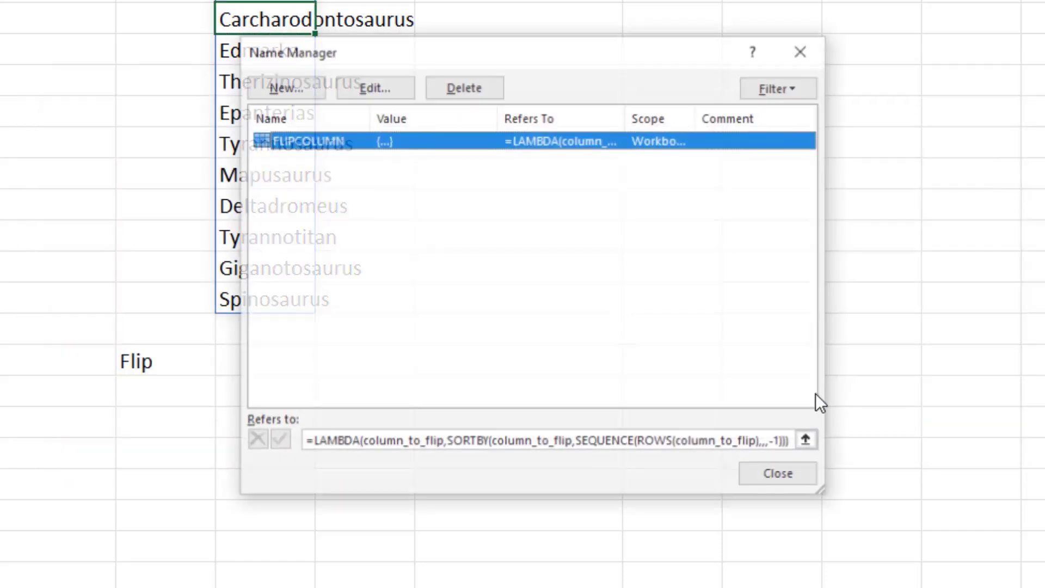
pyautogui.click(783, 476)
# Step: Enter =FLIPCOLUMN(A17:A22) in B17 to flip the Awesome! list
pyautogui.click(203, 412)
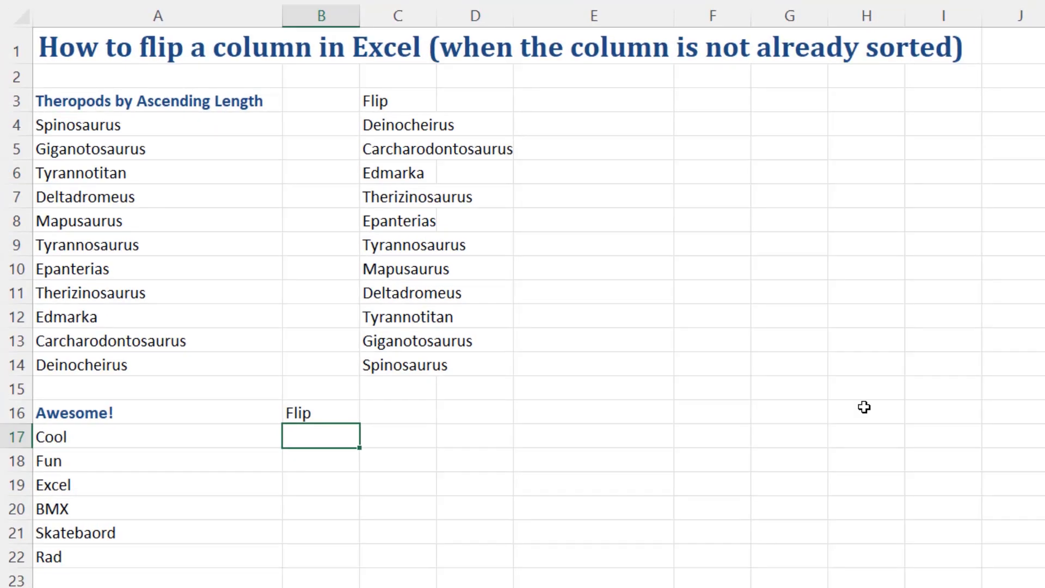
pyautogui.write('=fli')
pyautogui.press('Tab')
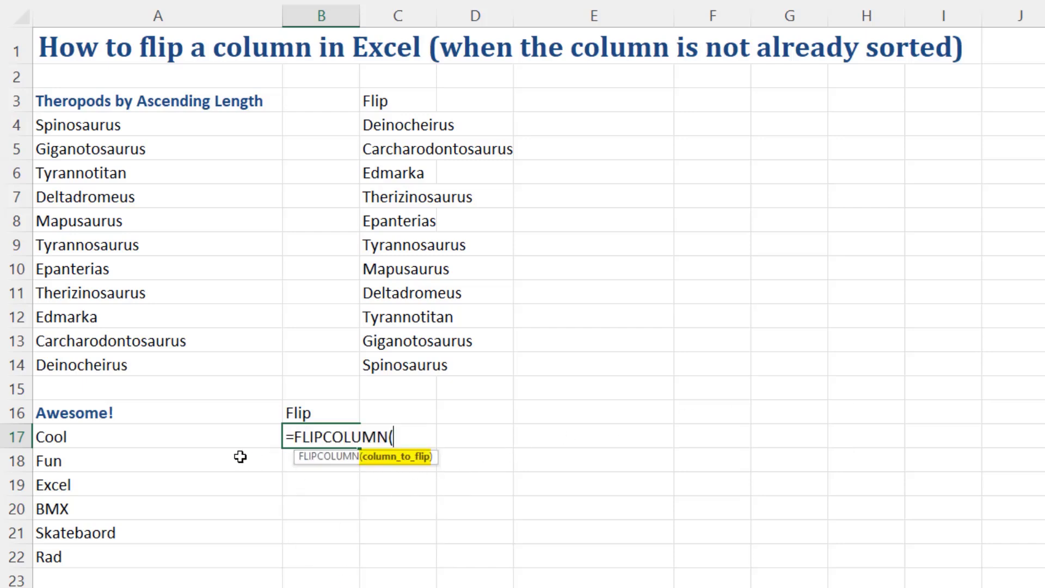
pyautogui.moveTo(94, 436); pyautogui.dragTo(86, 550)
pyautogui.press('Return')
pyautogui.click(564, 505)
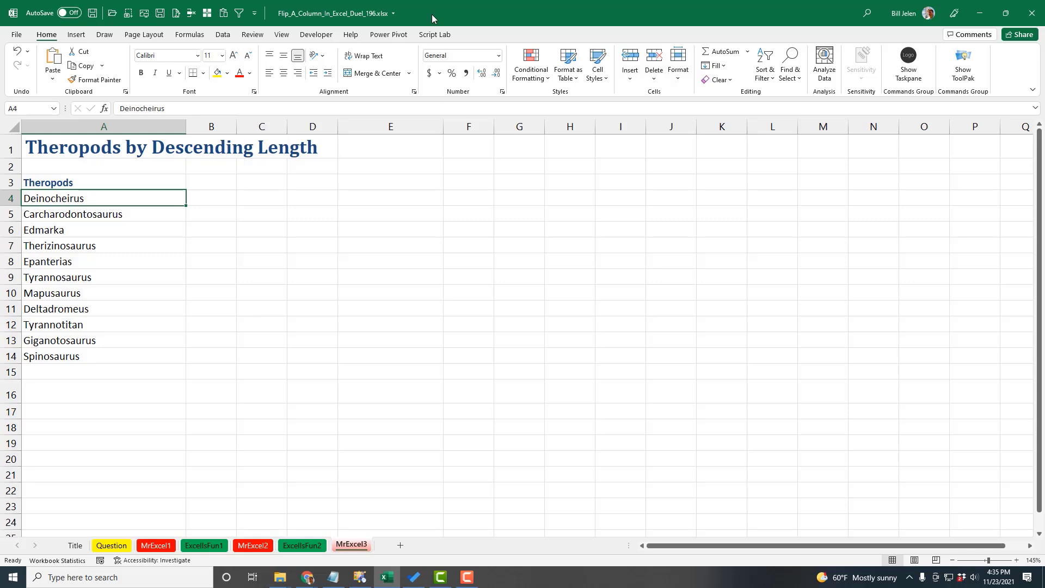
# Step: Name the theropod range A4:A14 on the MrExcel3 sheet FlipMe and load it into the Power Query Editor
pyautogui.hotkey('ctrl', 'shift', 'Down')
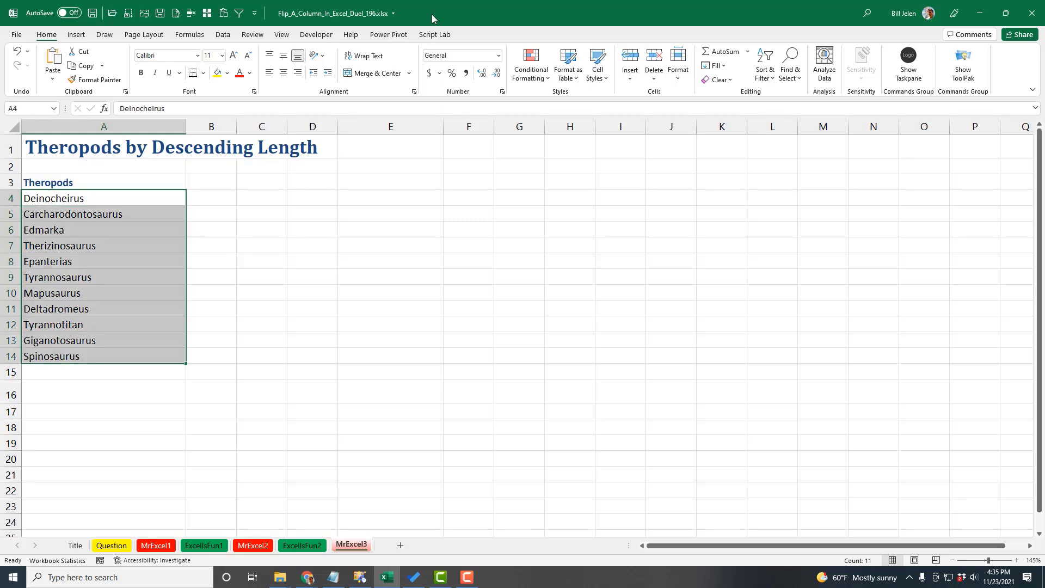
pyautogui.click(27, 109)
pyautogui.write('FlipMe')
pyautogui.press('Return')
pyautogui.click(222, 35)
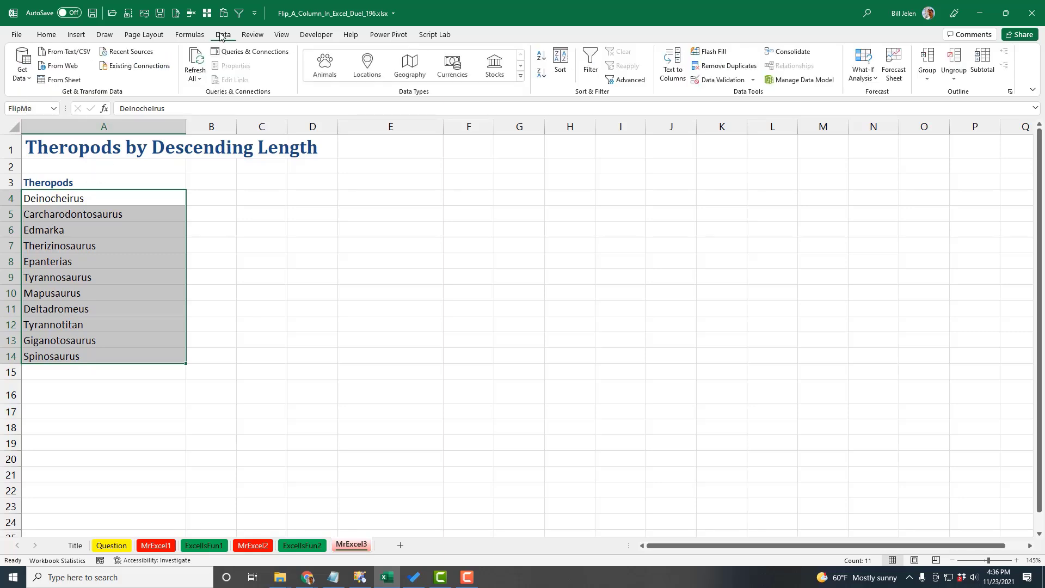
pyautogui.click(65, 80)
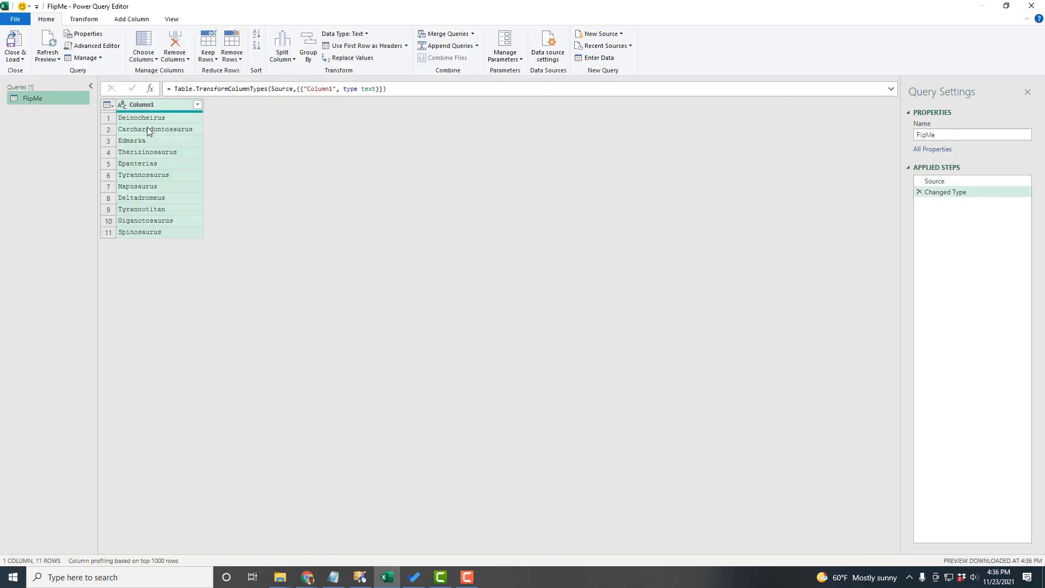
# Step: Add an index column starting from 0 to the FlipMe query
pyautogui.click(129, 19)
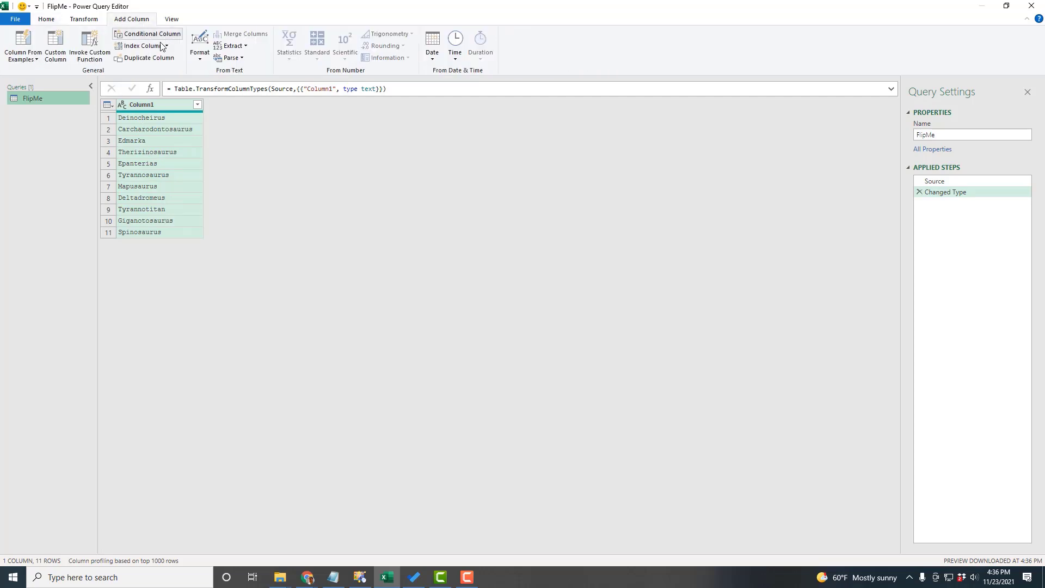
pyautogui.click(167, 46)
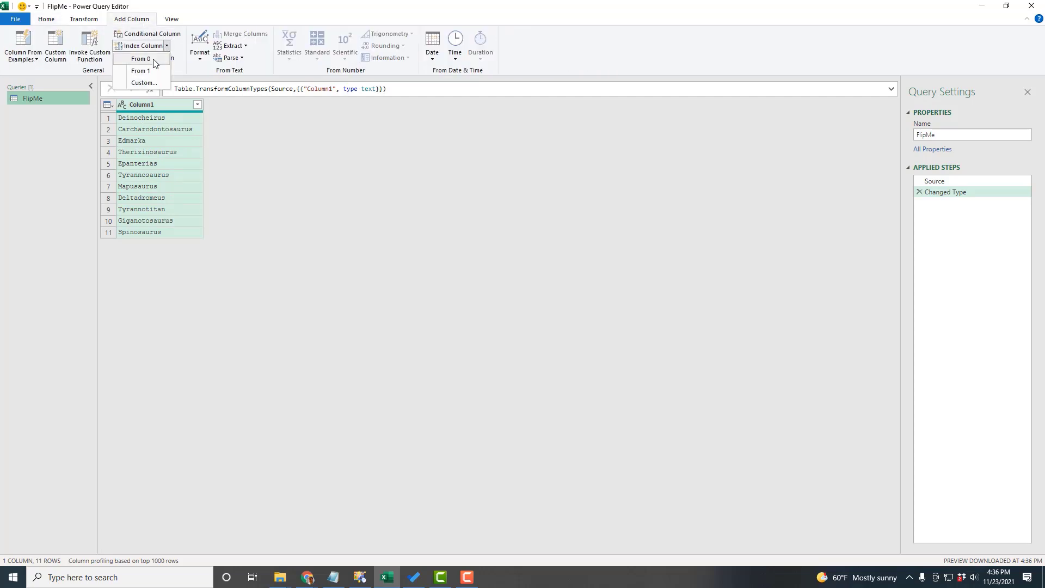
pyautogui.click(153, 60)
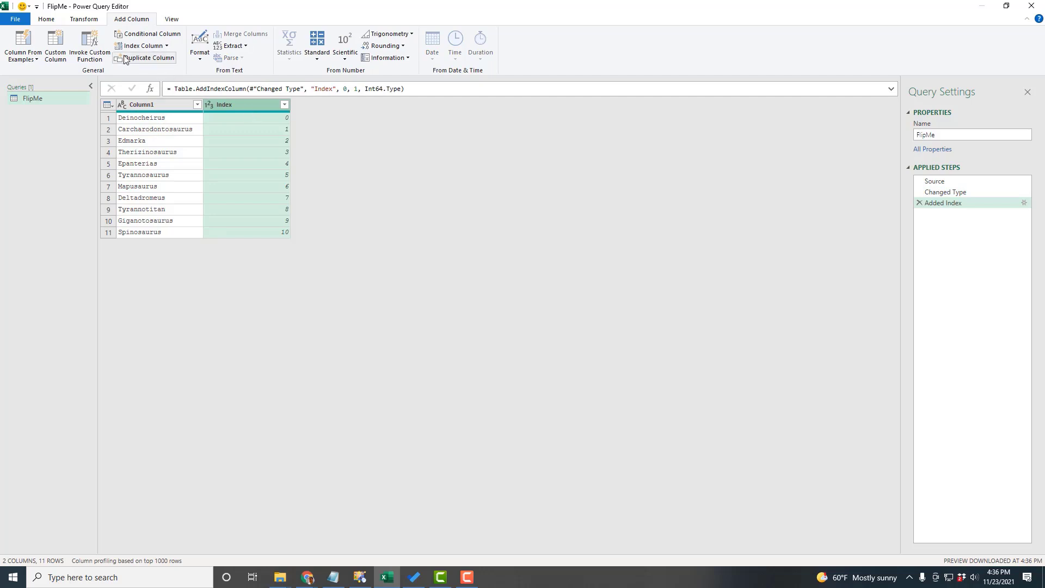
# Step: Sort the FlipMe query by the Index column in descending order, then remove the Index column
pyautogui.click(46, 19)
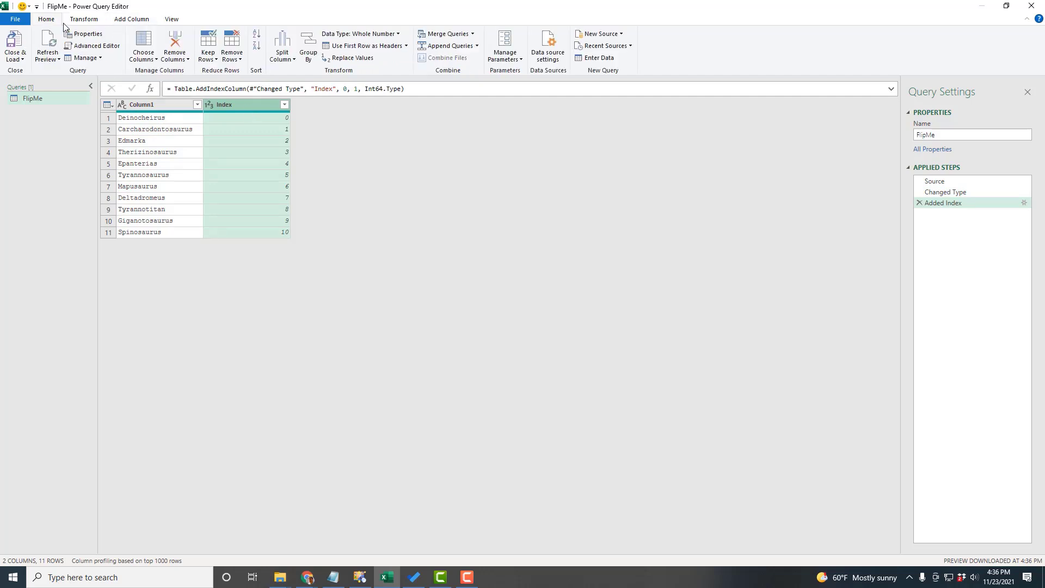
pyautogui.click(256, 46)
pyautogui.rightClick(244, 105)
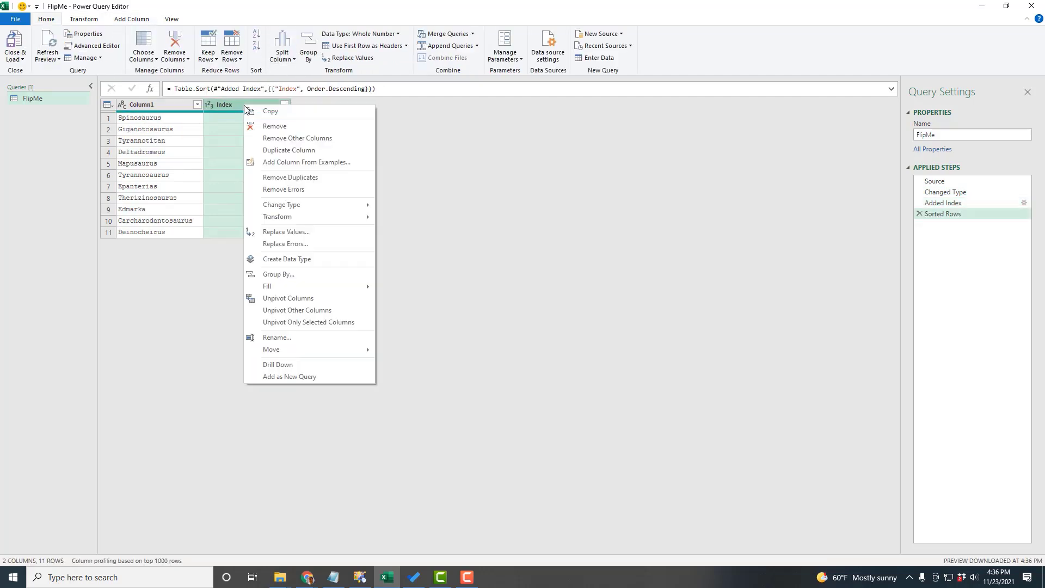
pyautogui.click(265, 126)
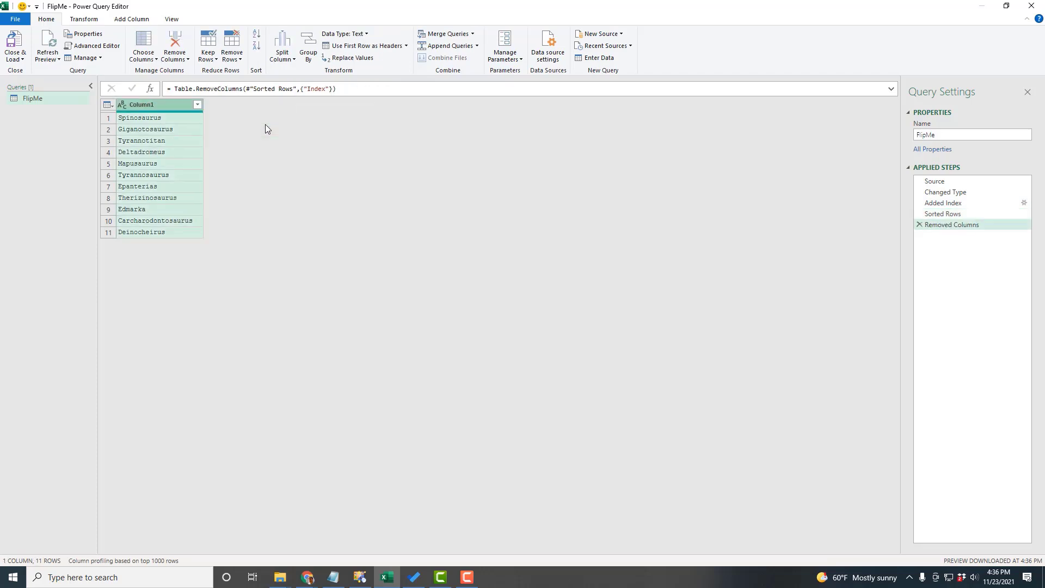
# Step: Load the FlipMe query as a table into the existing MrExcel3 worksheet at cell C3
pyautogui.click(22, 59)
pyautogui.click(28, 83)
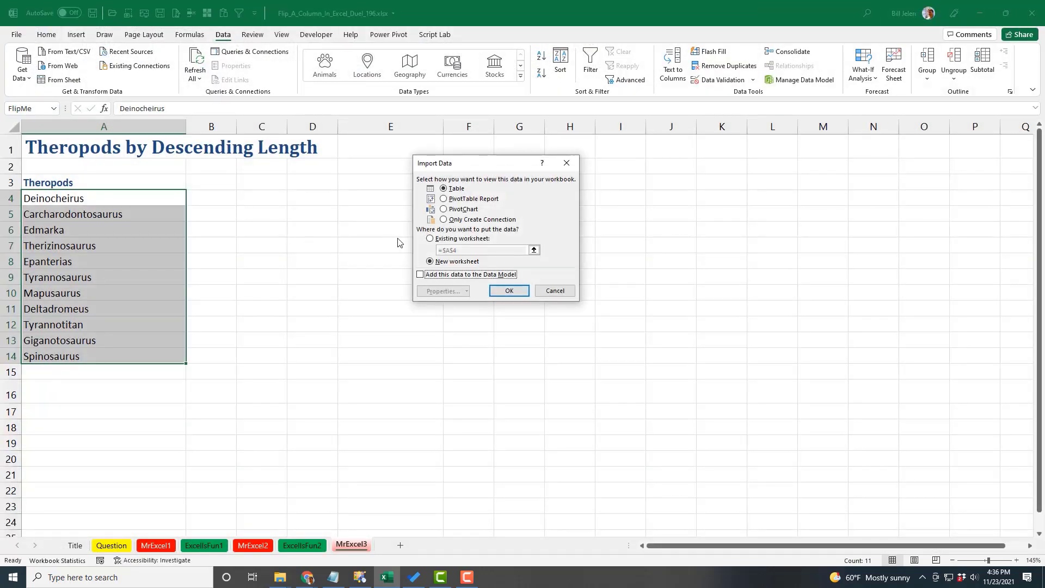
pyautogui.click(430, 238)
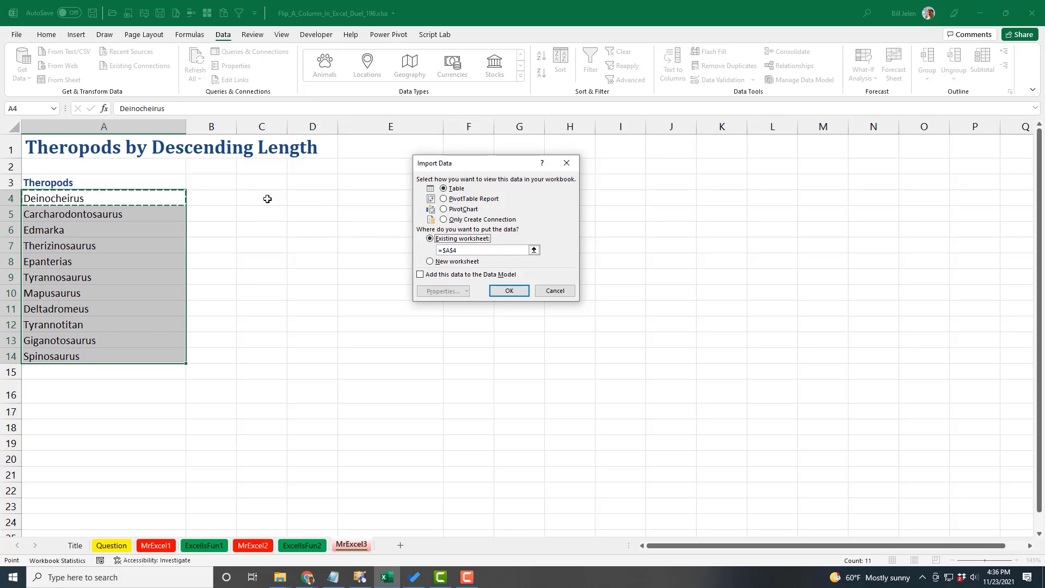
pyautogui.click(263, 184)
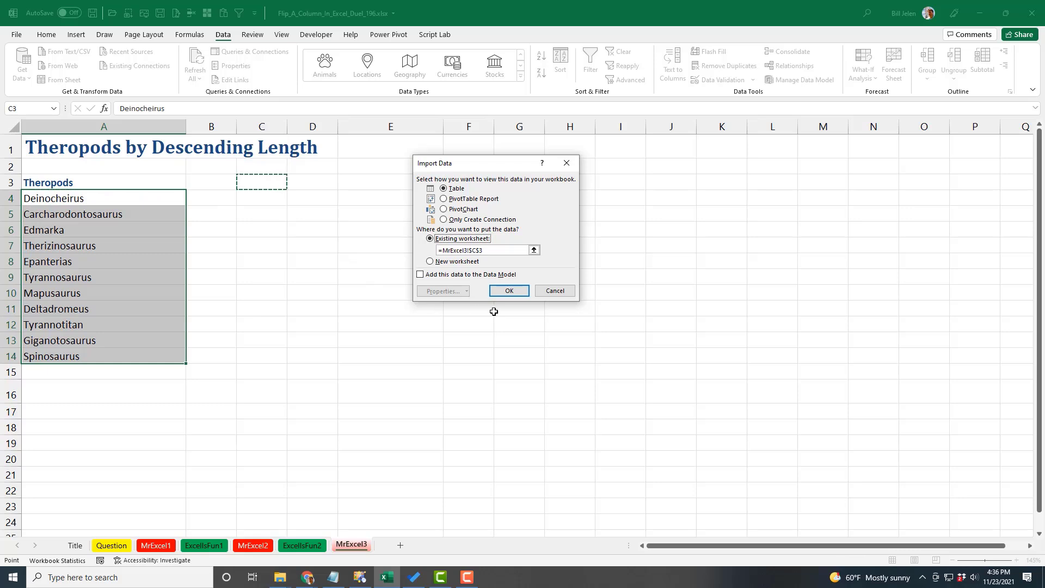
pyautogui.click(509, 292)
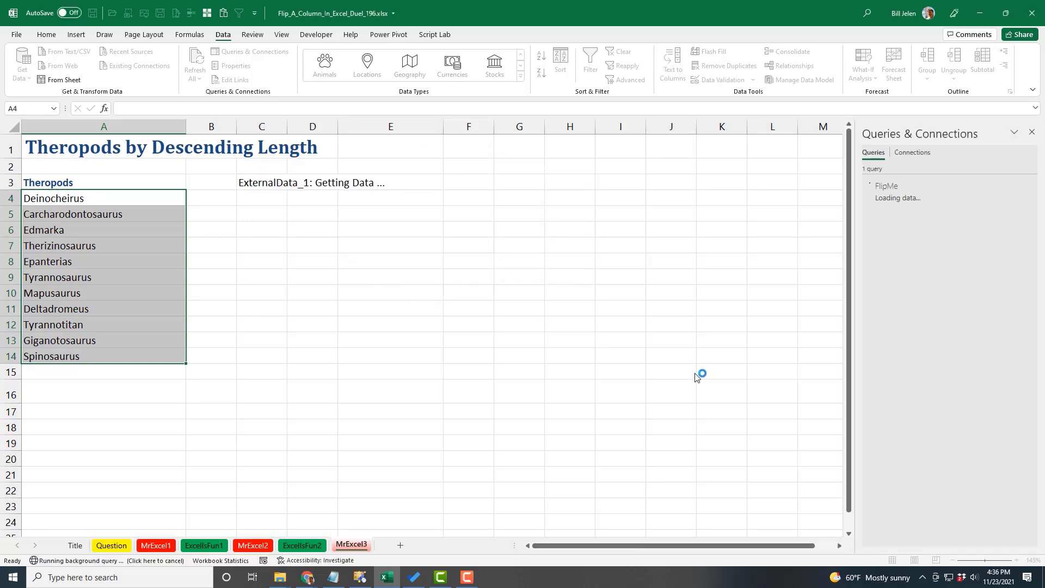
pyautogui.click(76, 199)
pyautogui.write('=')
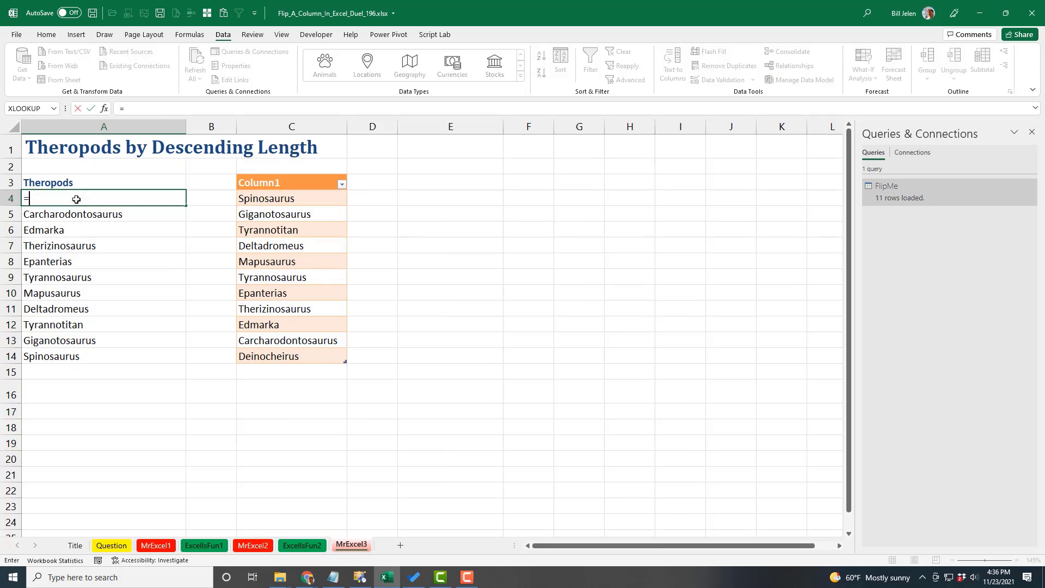
pyautogui.press('Right')
pyautogui.press('Right')
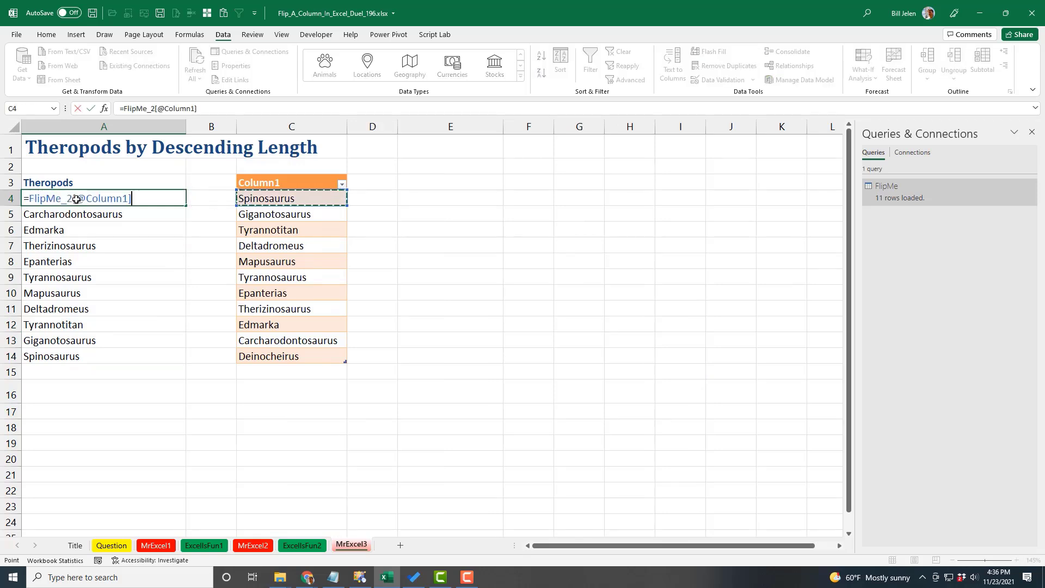
pyautogui.hotkey('ctrl', 'Return')
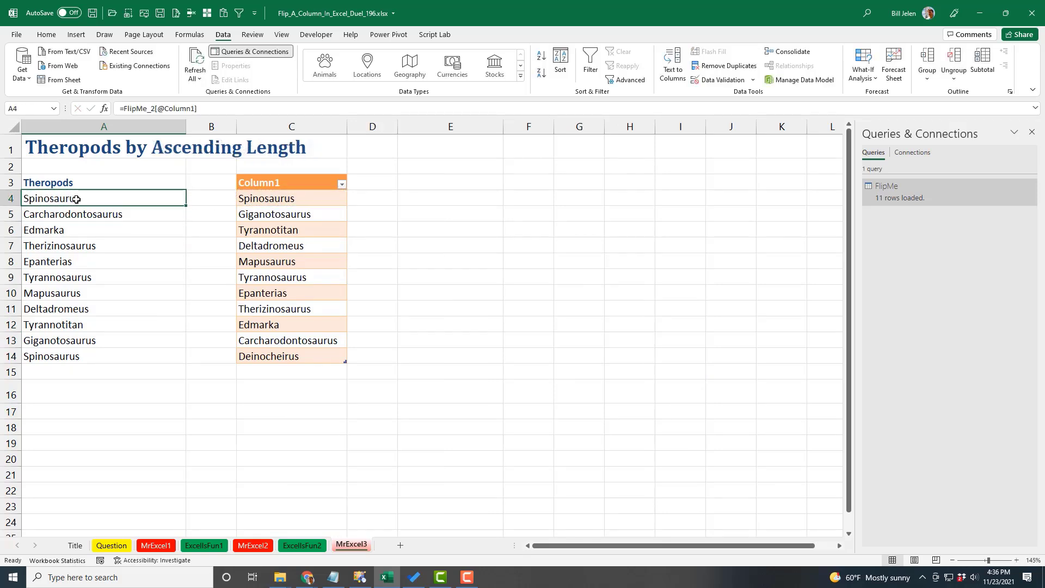
pyautogui.doubleClick(188, 208)
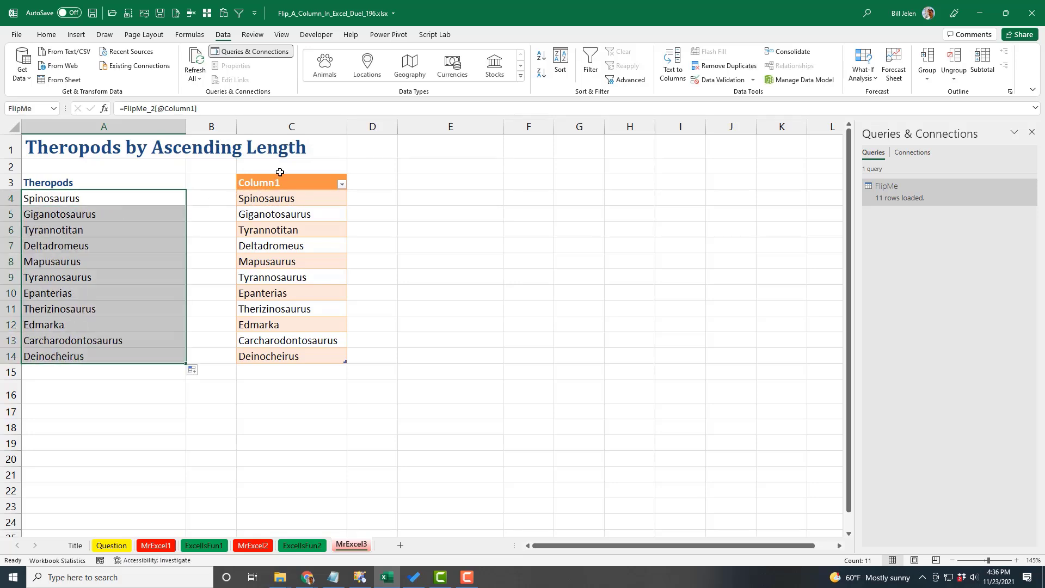
# Step: Hide column C, which holds the query output table
pyautogui.click(286, 131)
pyautogui.rightClick(289, 131)
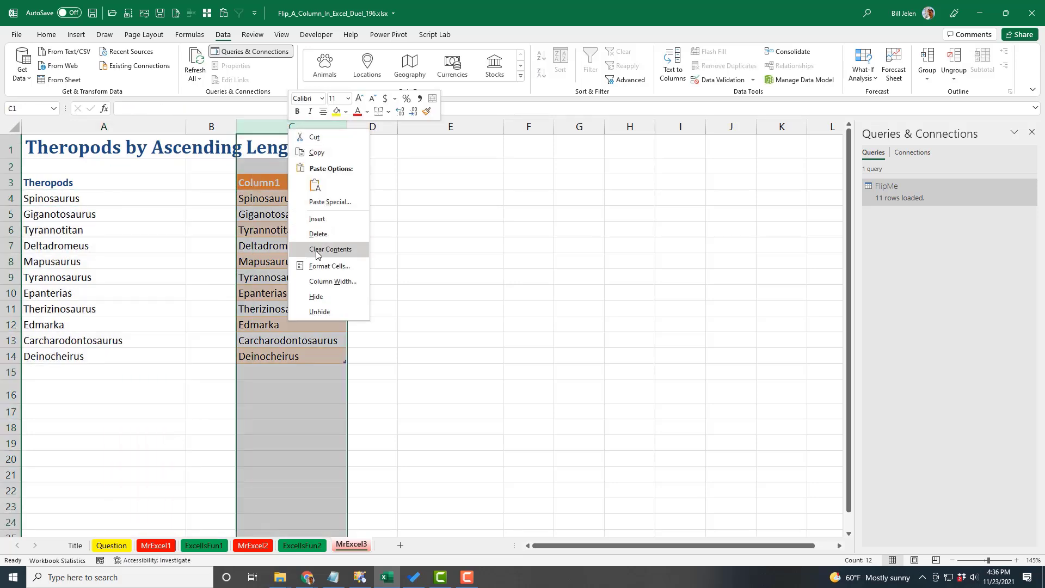
pyautogui.click(316, 297)
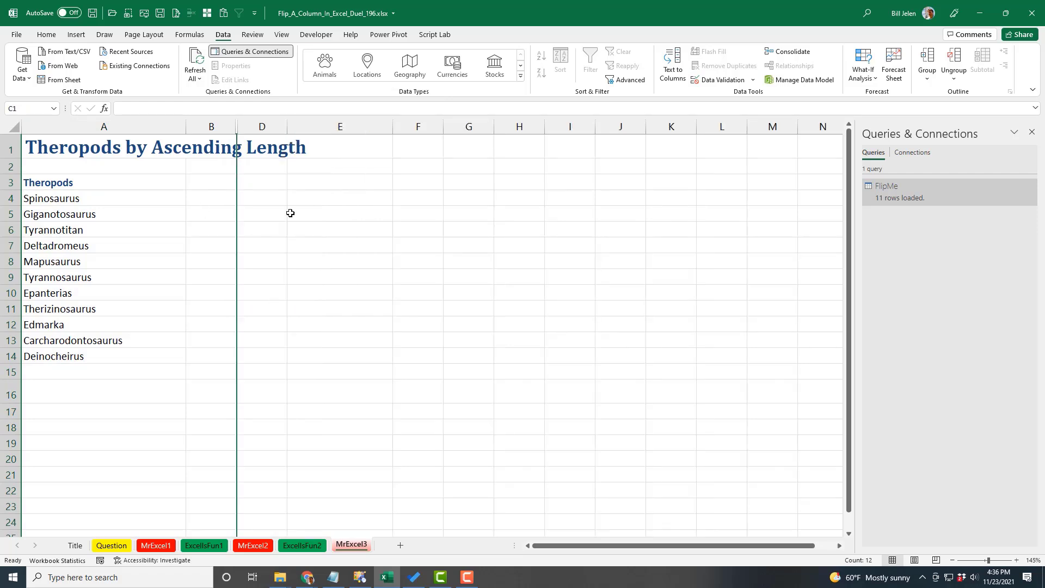
# Step: Refresh all queries repeatedly to flip the theropod list, inspecting the title formula in A1 between refreshes
pyautogui.click(87, 199)
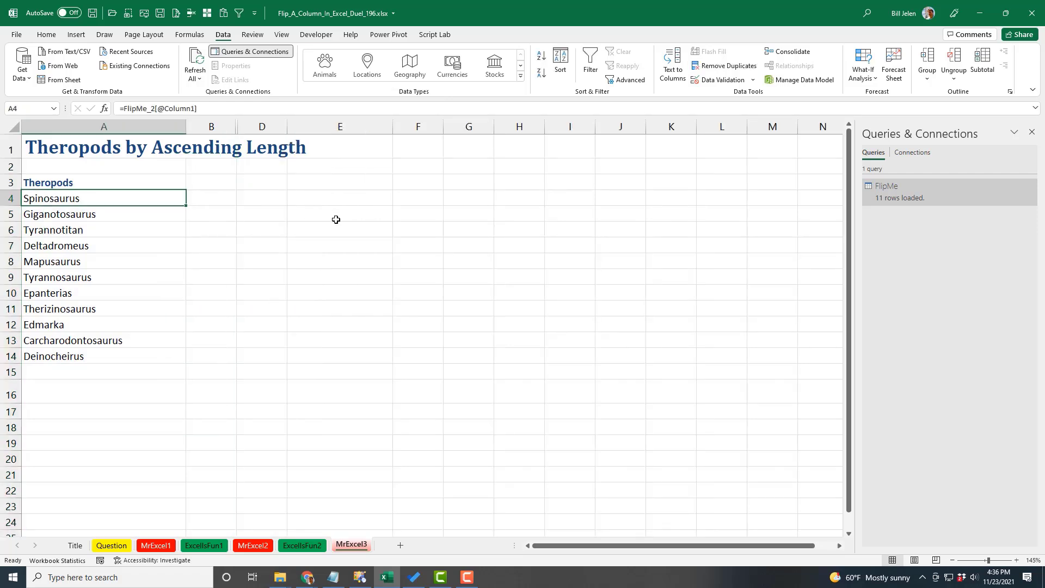
pyautogui.click(197, 61)
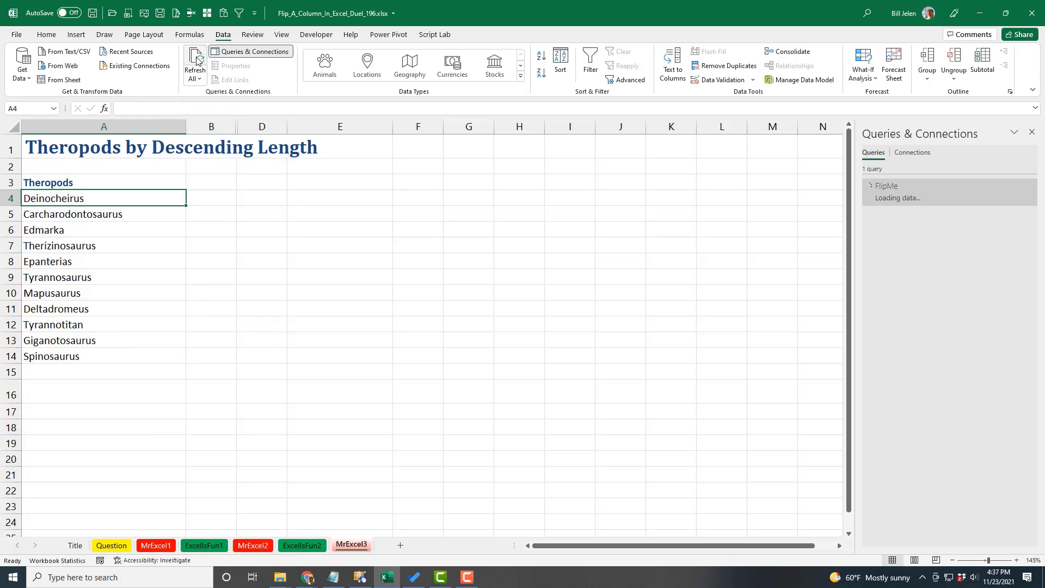
pyautogui.click(197, 61)
pyautogui.click(197, 60)
pyautogui.click(168, 155)
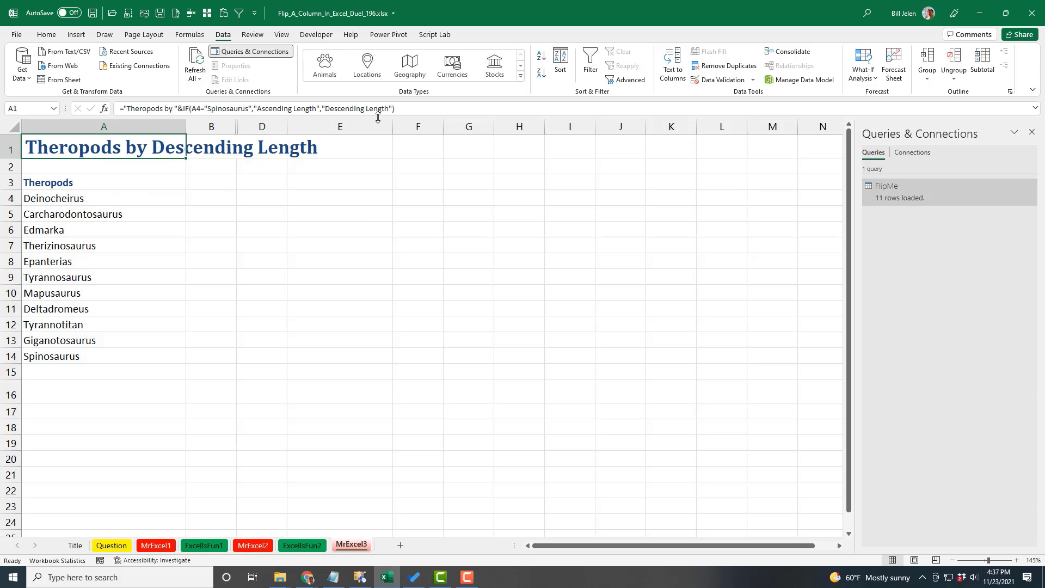
pyautogui.click(196, 60)
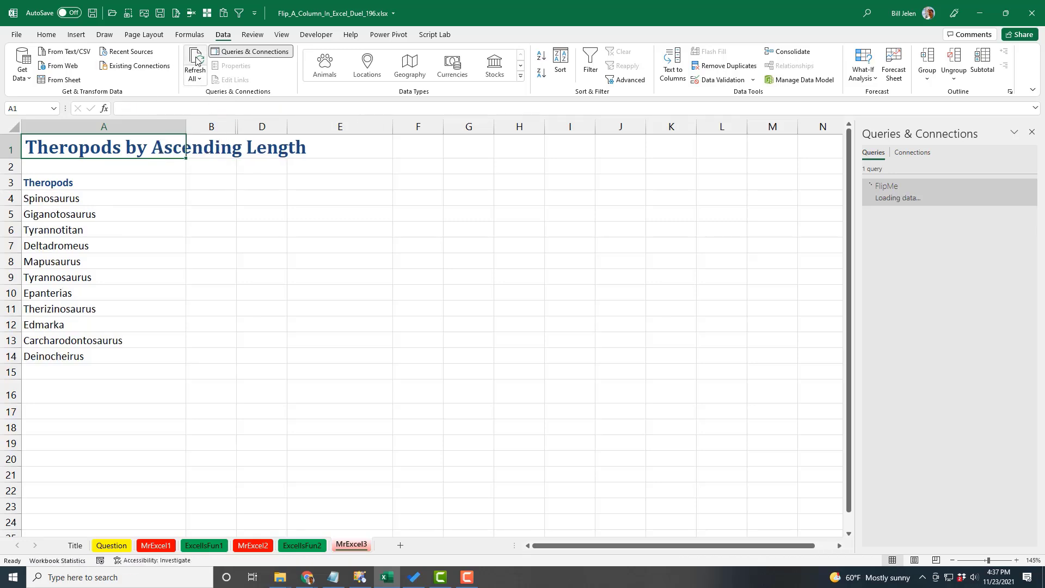